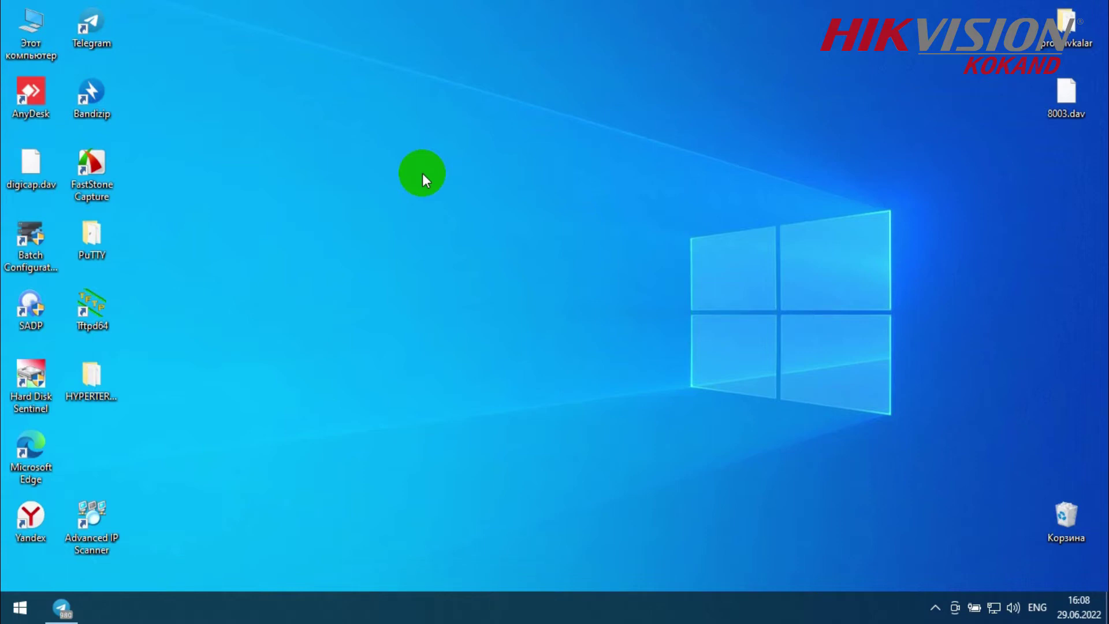
- Launch Telegram Desktop from the taskbar
left_click(58, 614)
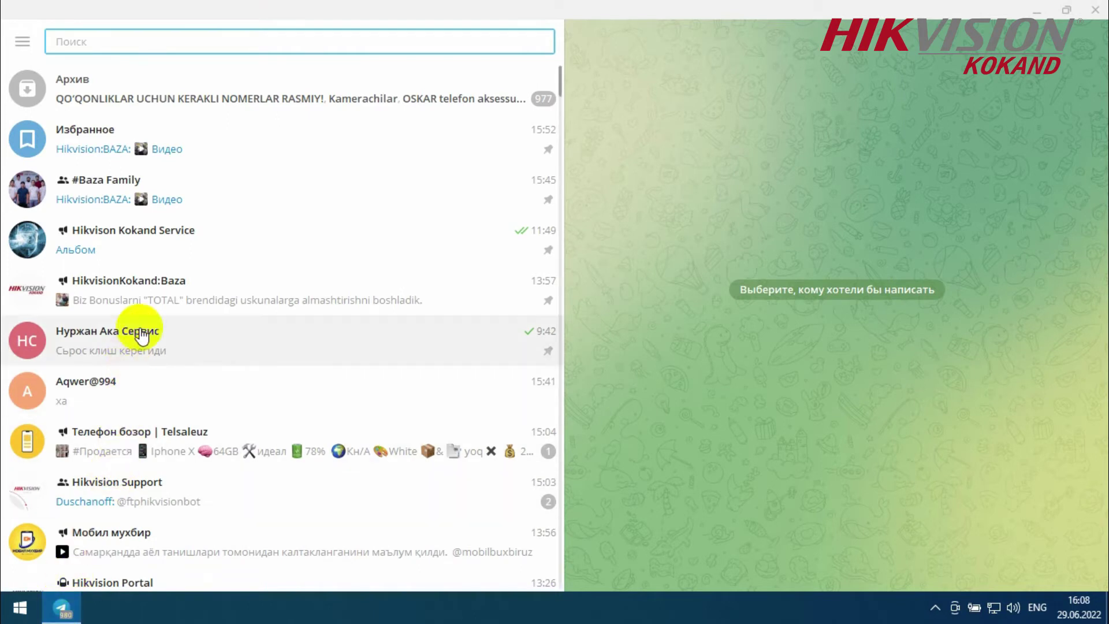
- In the Hikvison Kokand Service channel, download and run iVMS-4200V3.7.1.5_E.exe
left_click(212, 242)
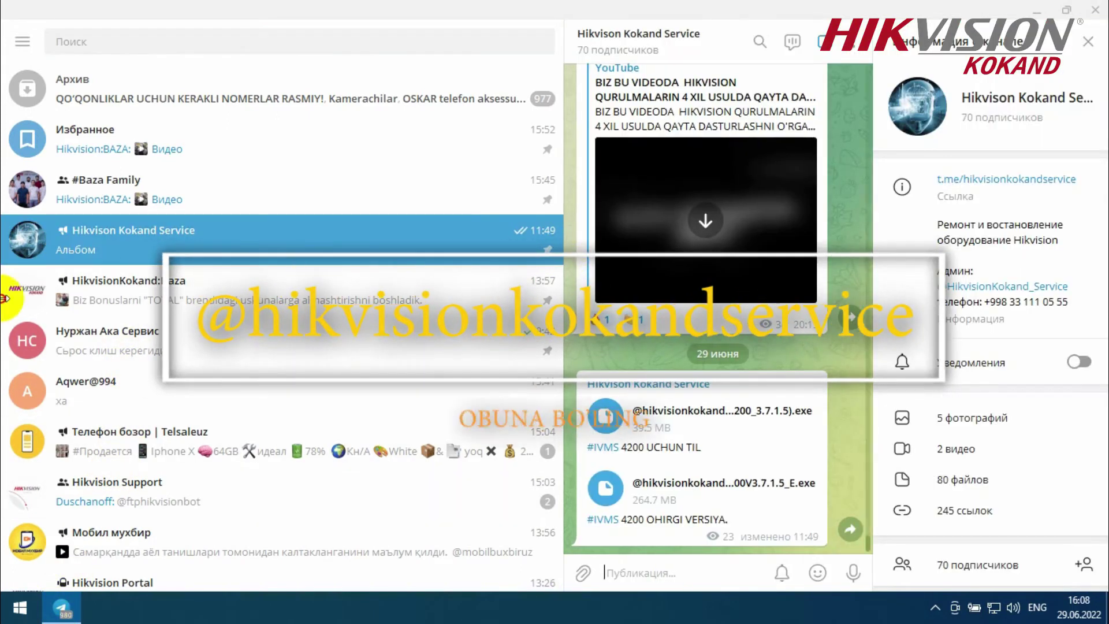
left_click_drag(565, 250, 2, 309)
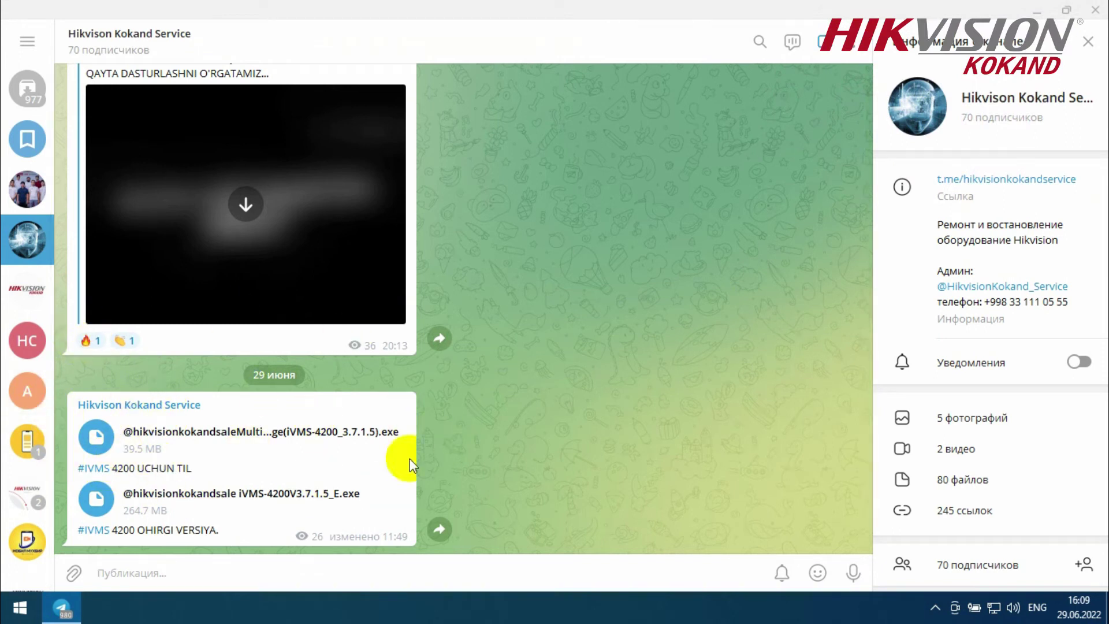
left_click(133, 514)
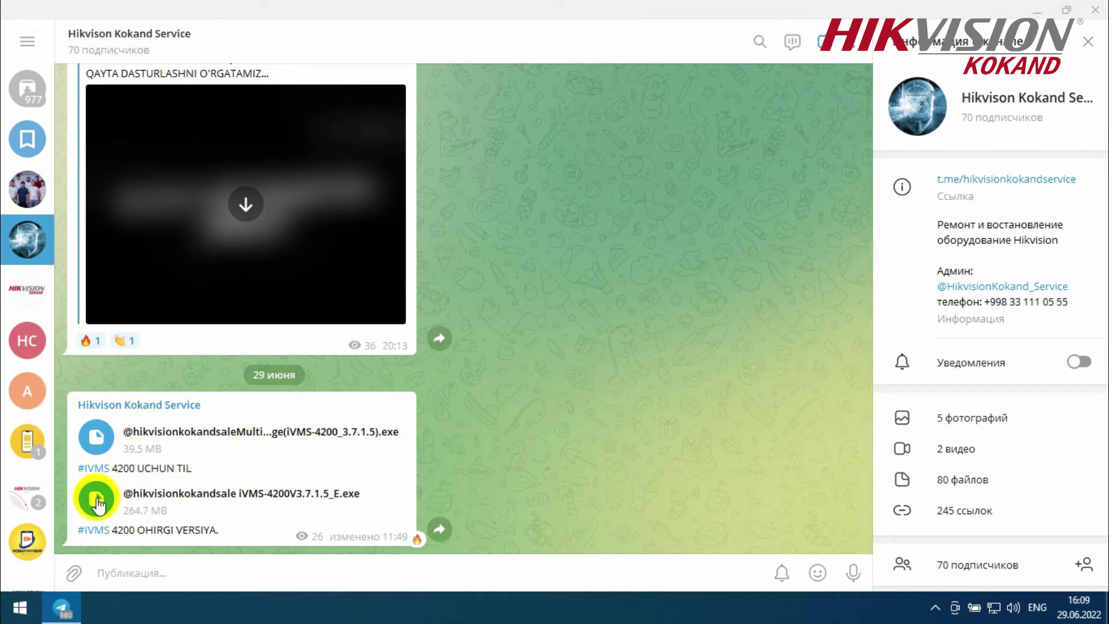
left_click(231, 107)
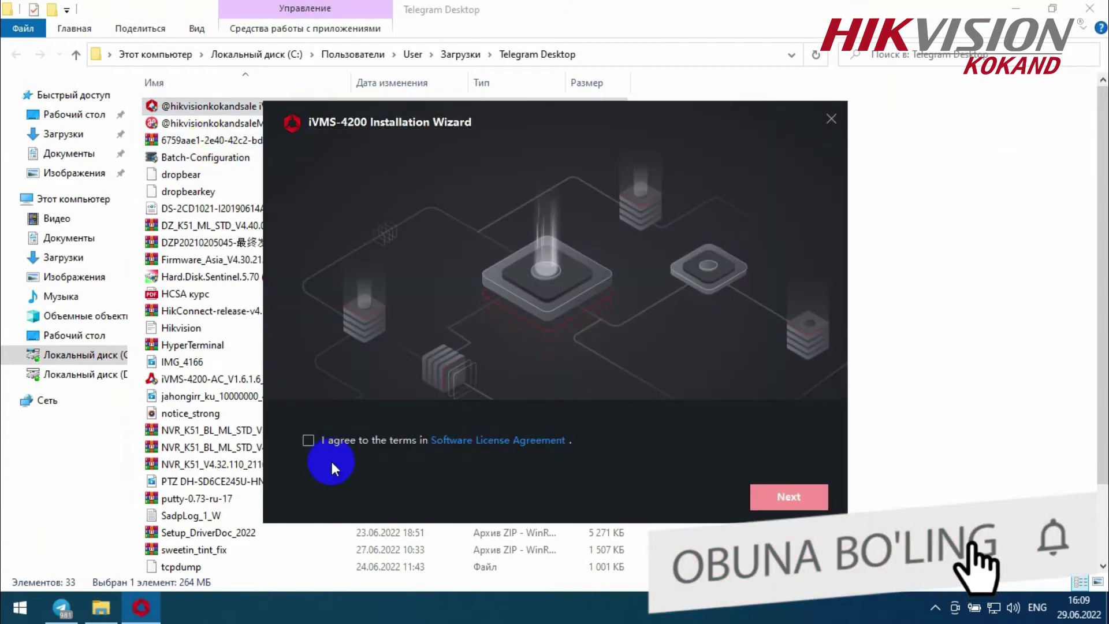
- Accept the licence agreement and start installing the default iVMS-4200 features
left_click(314, 448)
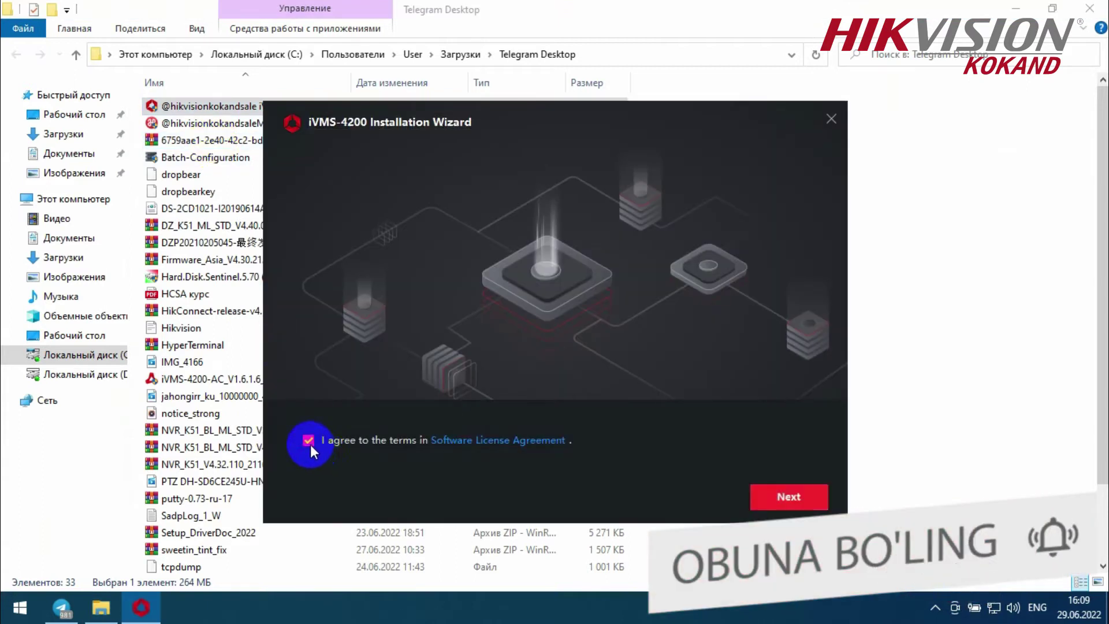
left_click(796, 496)
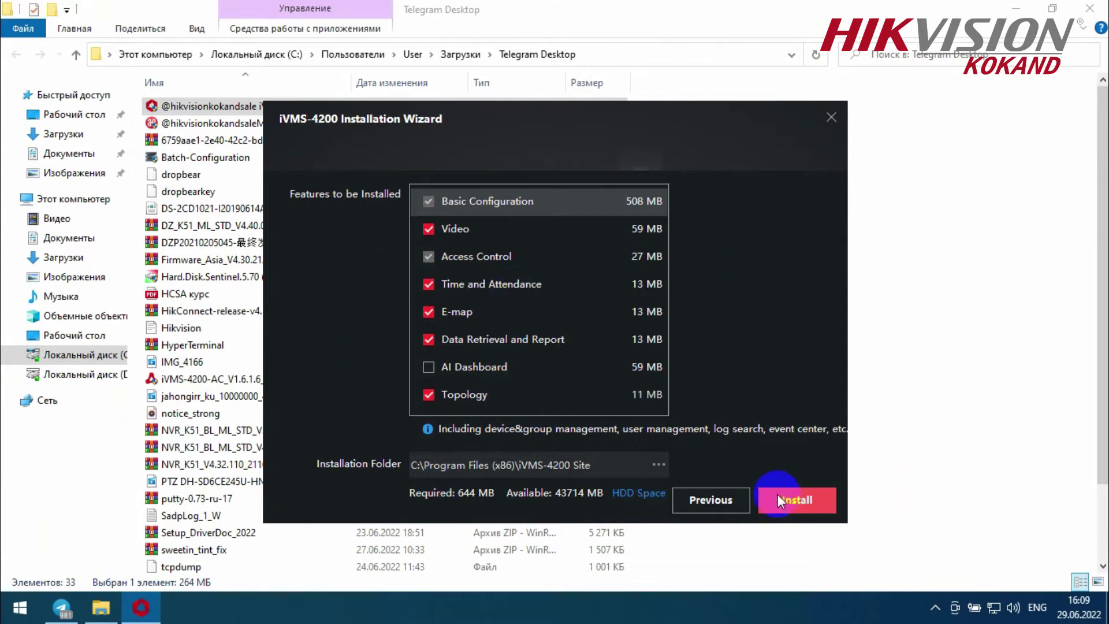
left_click(809, 498)
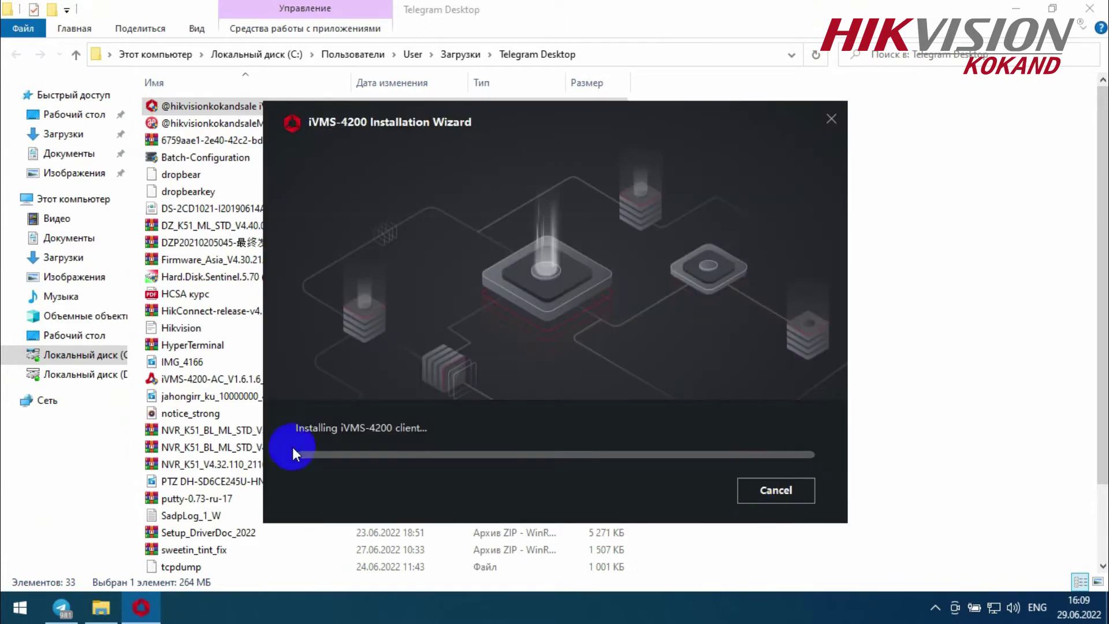
- During installation, select the '4200 UCHUN TIL' caption in Telegram, then return to the installer
left_click_drag(296, 429, 248, 398)
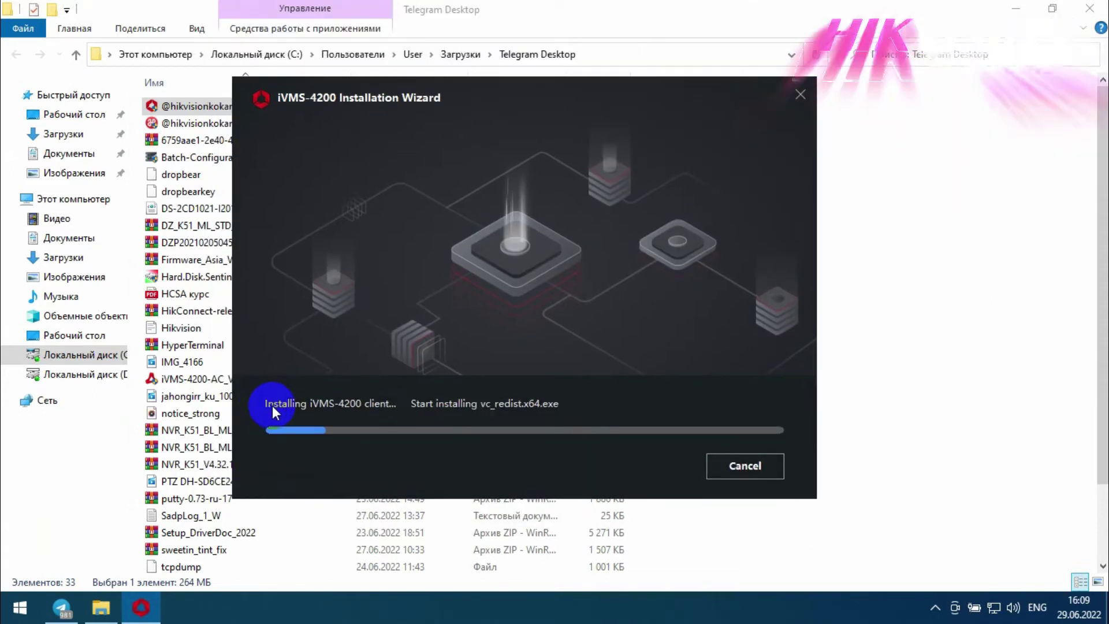
left_click_drag(414, 406, 522, 92)
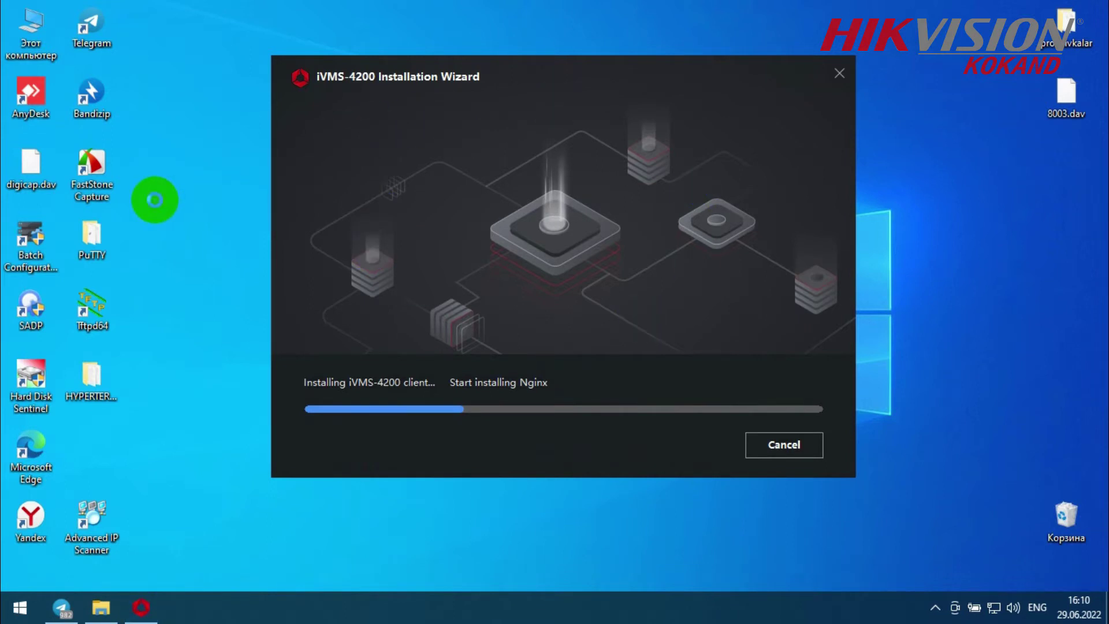
left_click(61, 608)
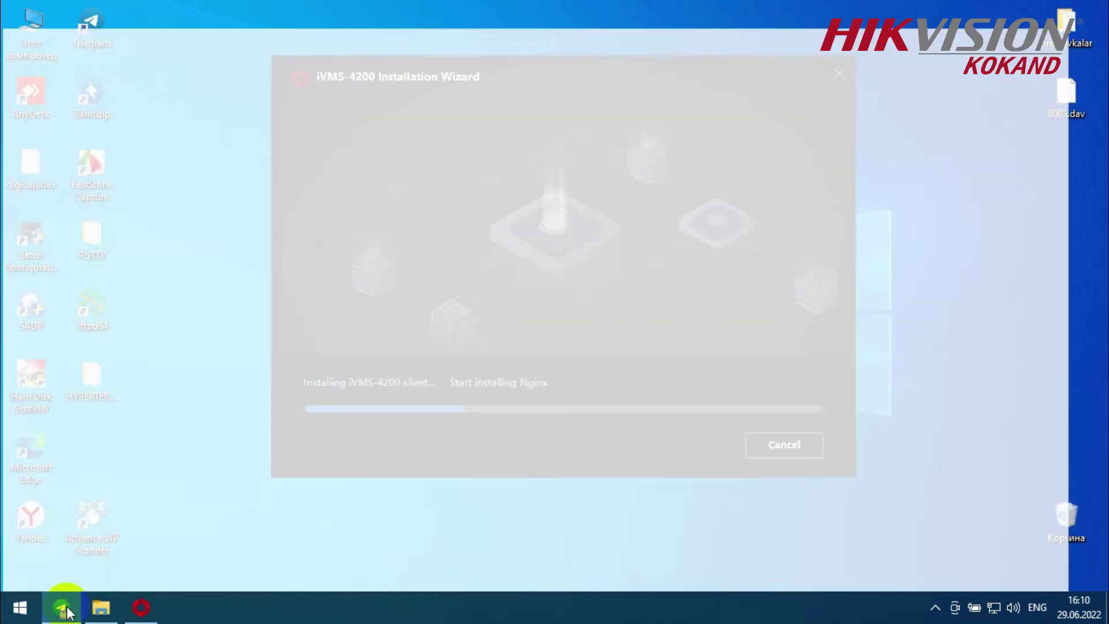
left_click_drag(113, 468, 199, 468)
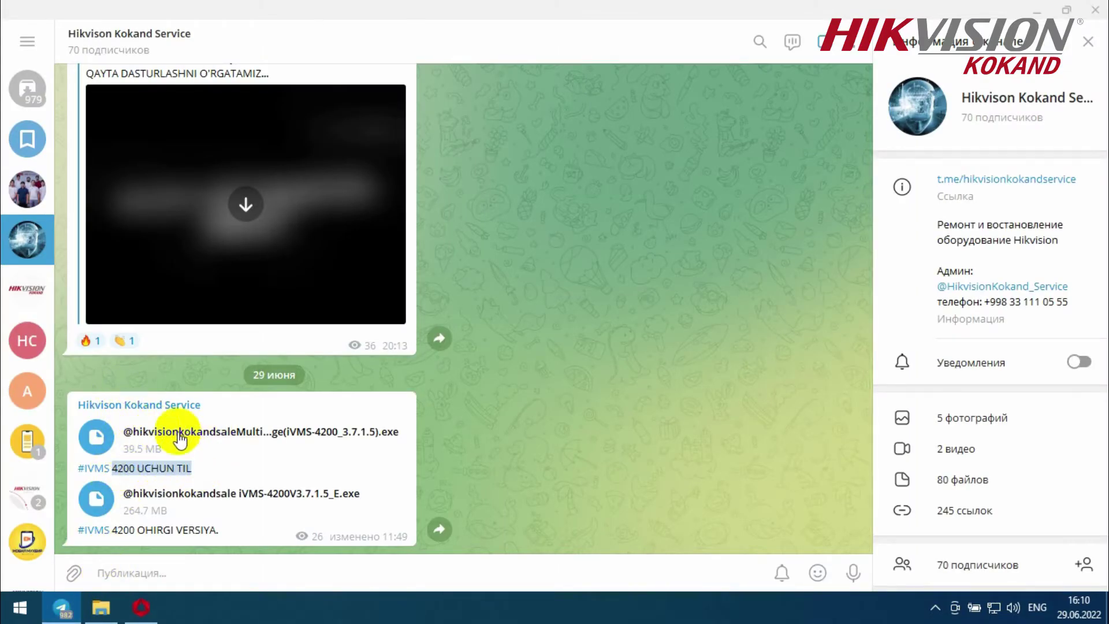
left_click(151, 616)
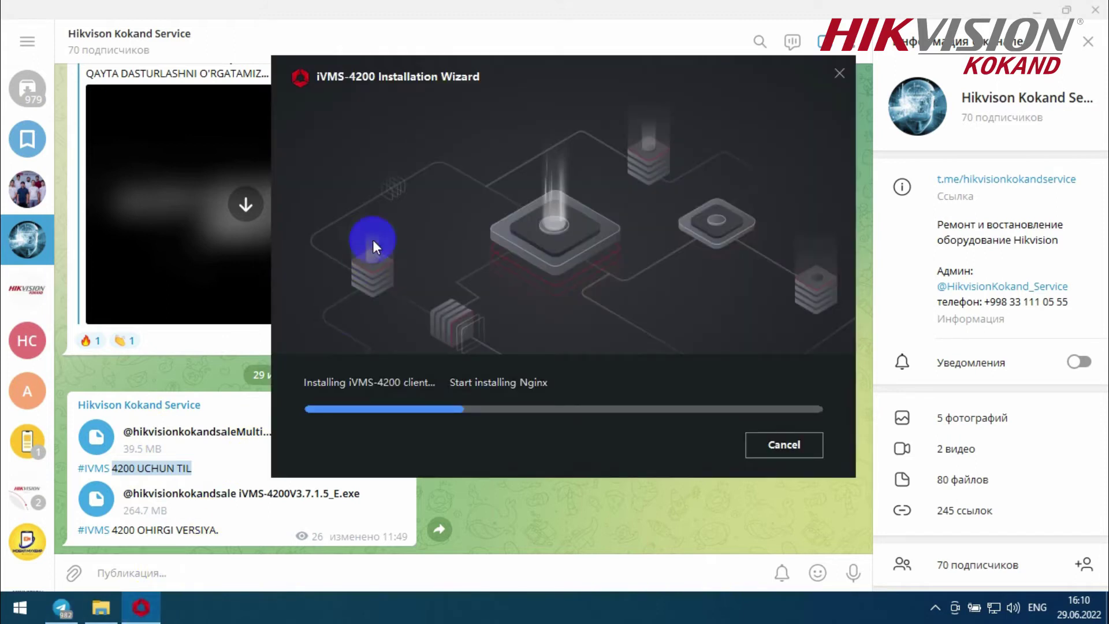
left_click_drag(613, 174, 635, 160)
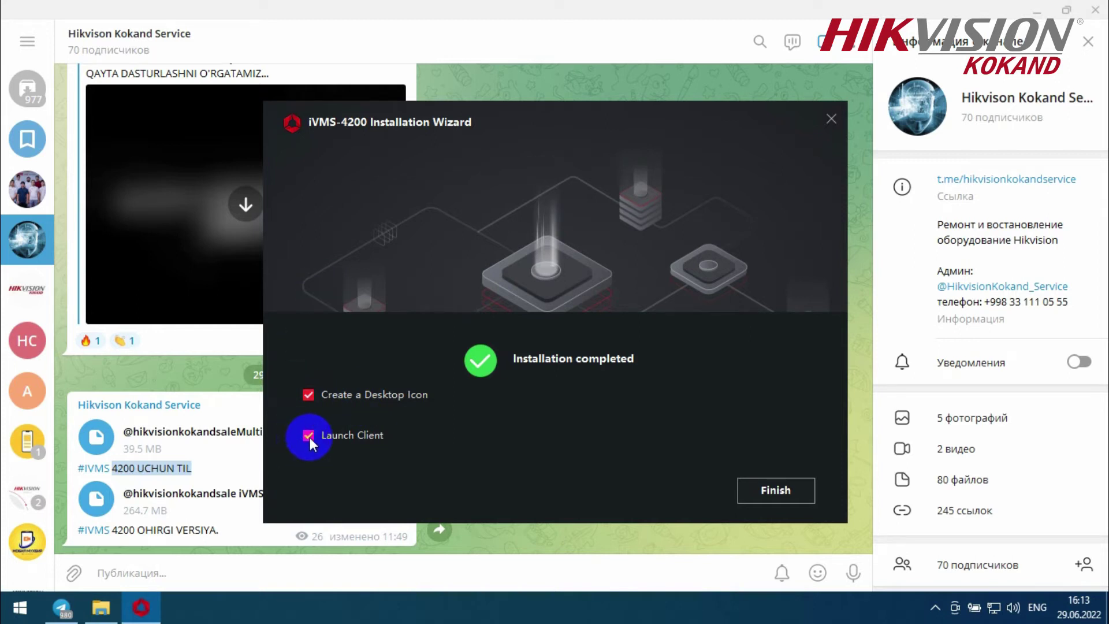
- Untick Launch Client, keep the desktop icon option, and finish the wizard
left_click_drag(313, 395, 389, 396)
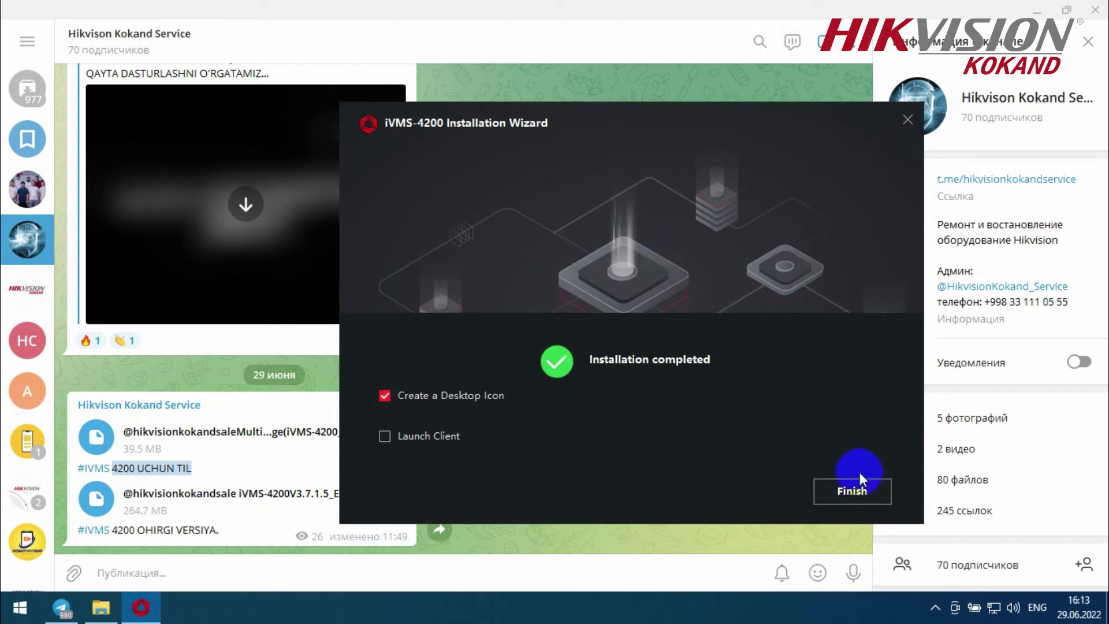
left_click(825, 496)
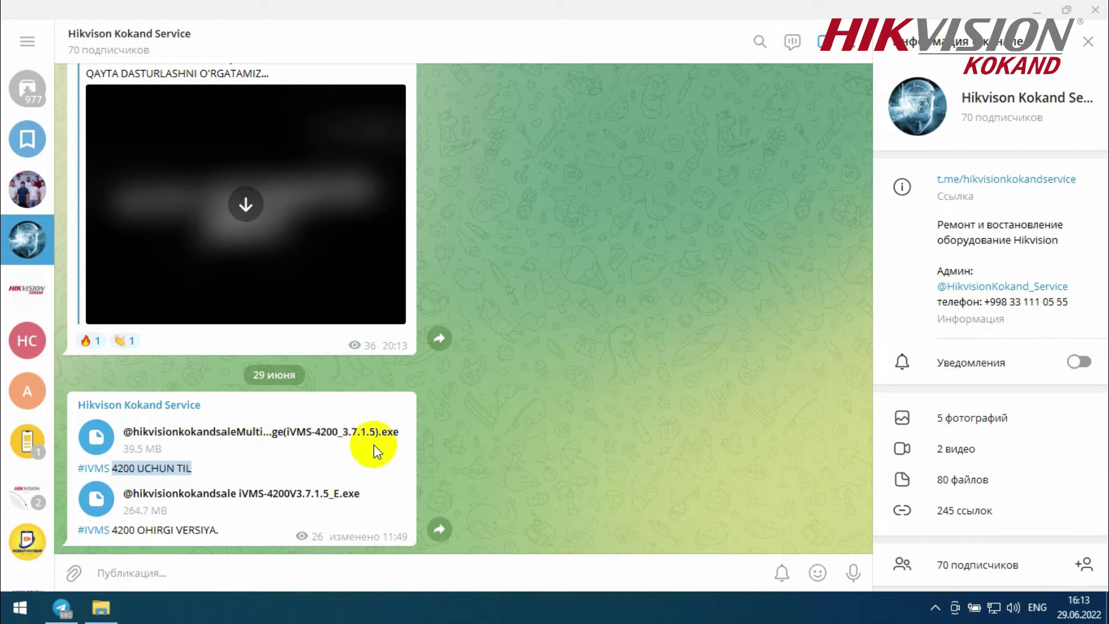
- Run the Multilingual Package installer from Downloads with all languages selected and the licence accepted
left_click(100, 608)
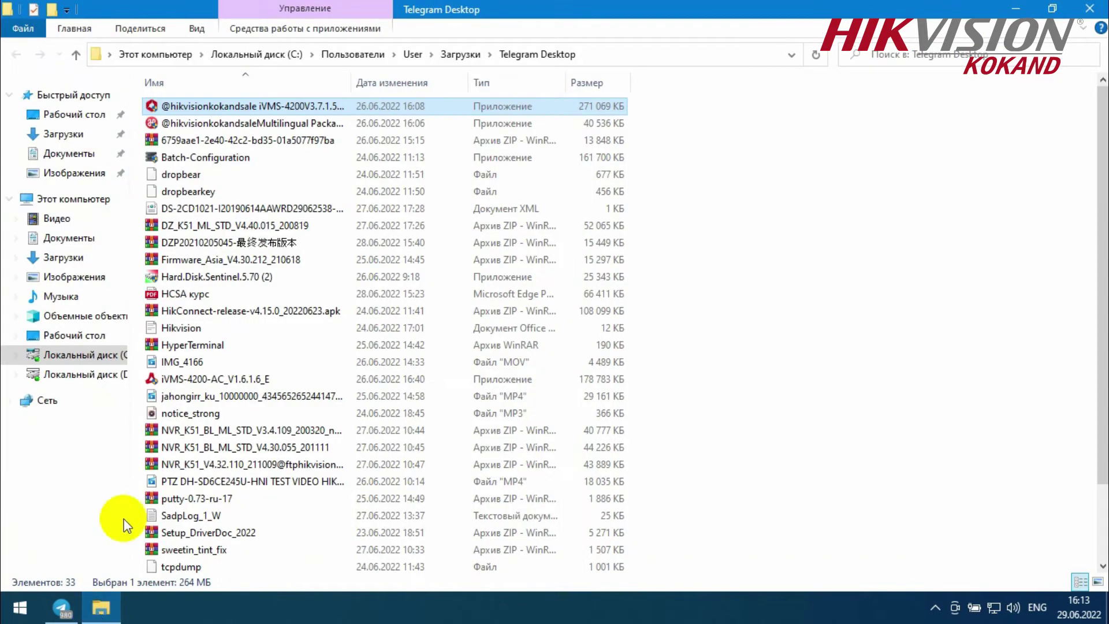
left_click(182, 123)
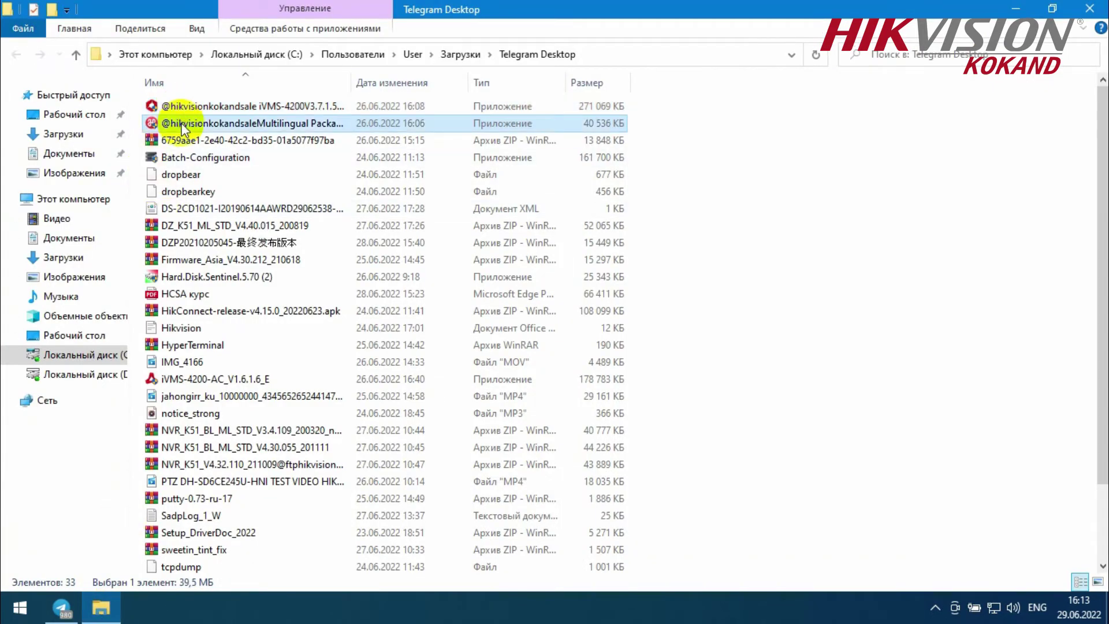
double_click(181, 124)
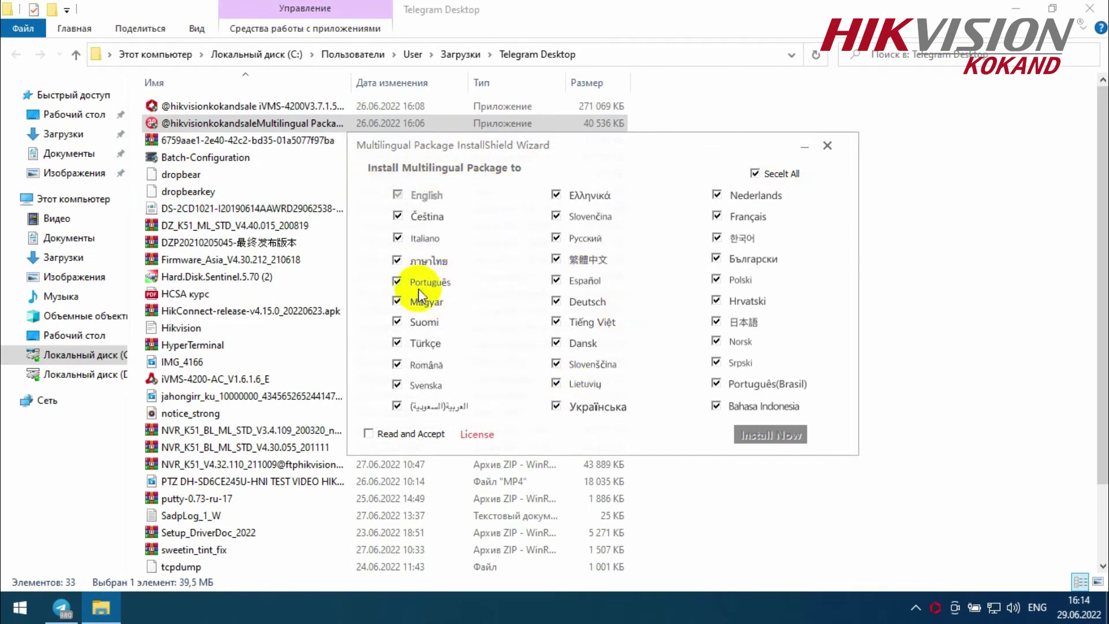
left_click(368, 434)
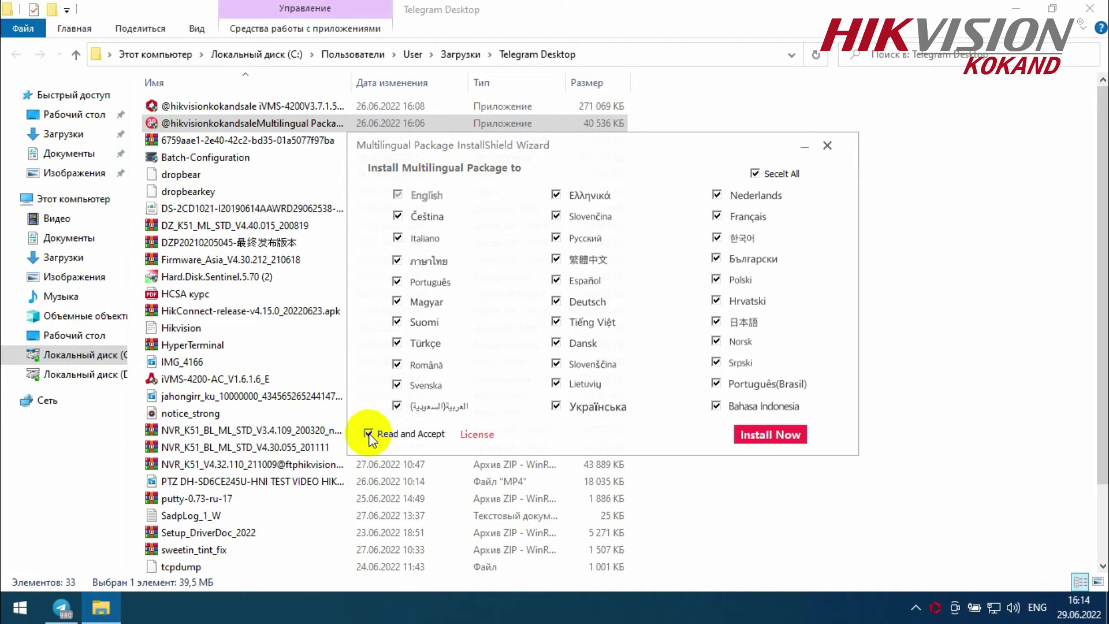
left_click(439, 434)
left_click_drag(559, 153, 290, 145)
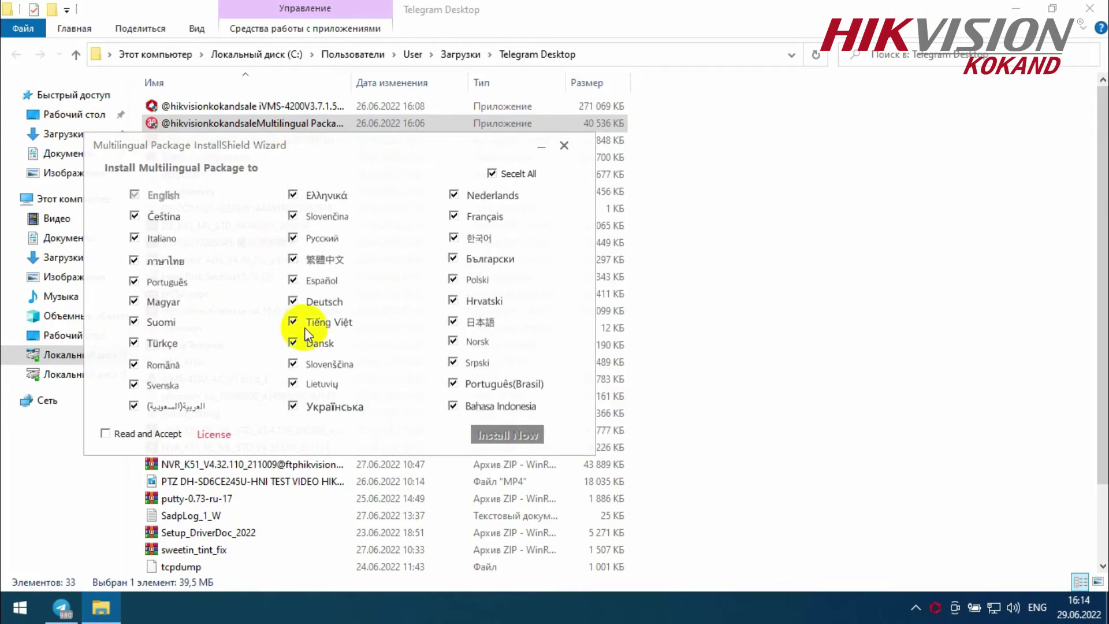
key("alt+F4")
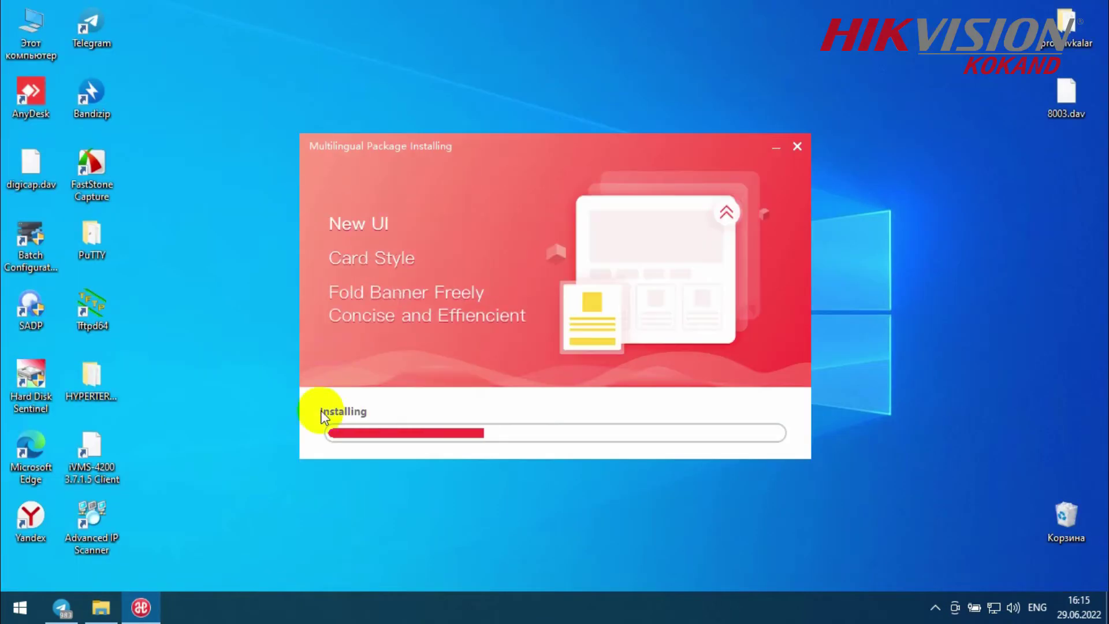
- Let the language pack finish installing, then start iVMS-4200 with Start Now
left_click_drag(393, 432, 291, 385)
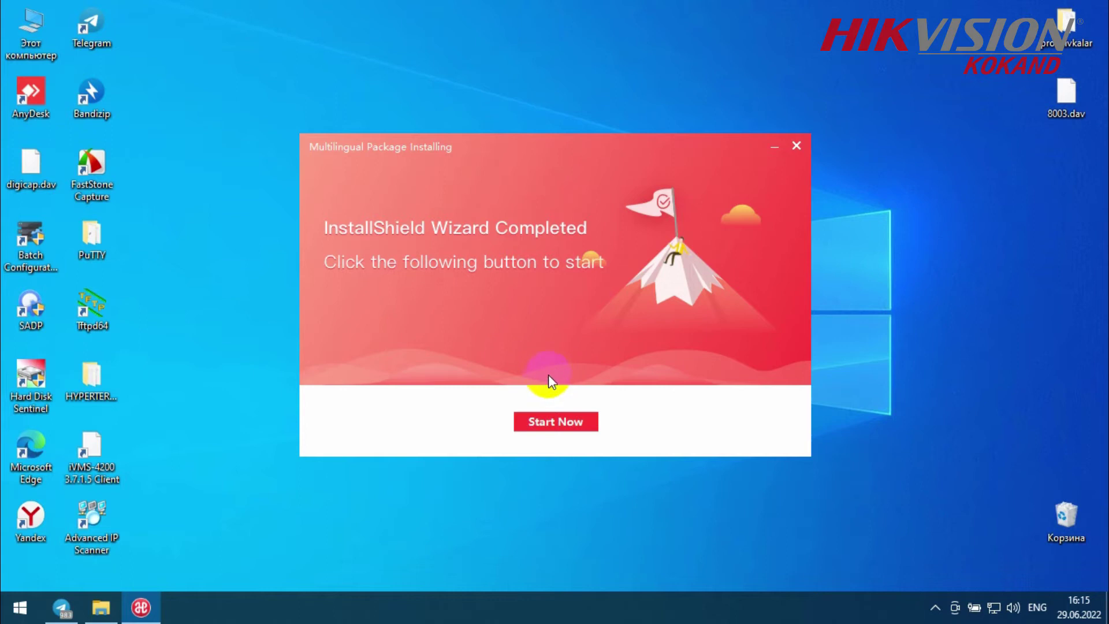
left_click(561, 417)
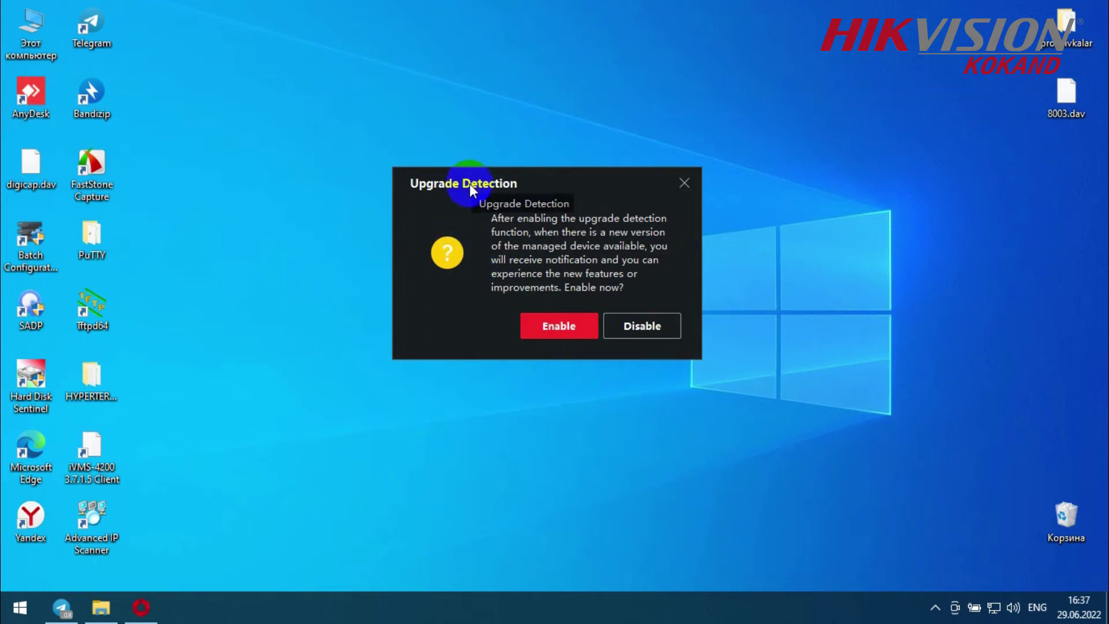
- Enable upgrade detection in the Upgrade Detection prompt
left_click_drag(470, 185, 410, 176)
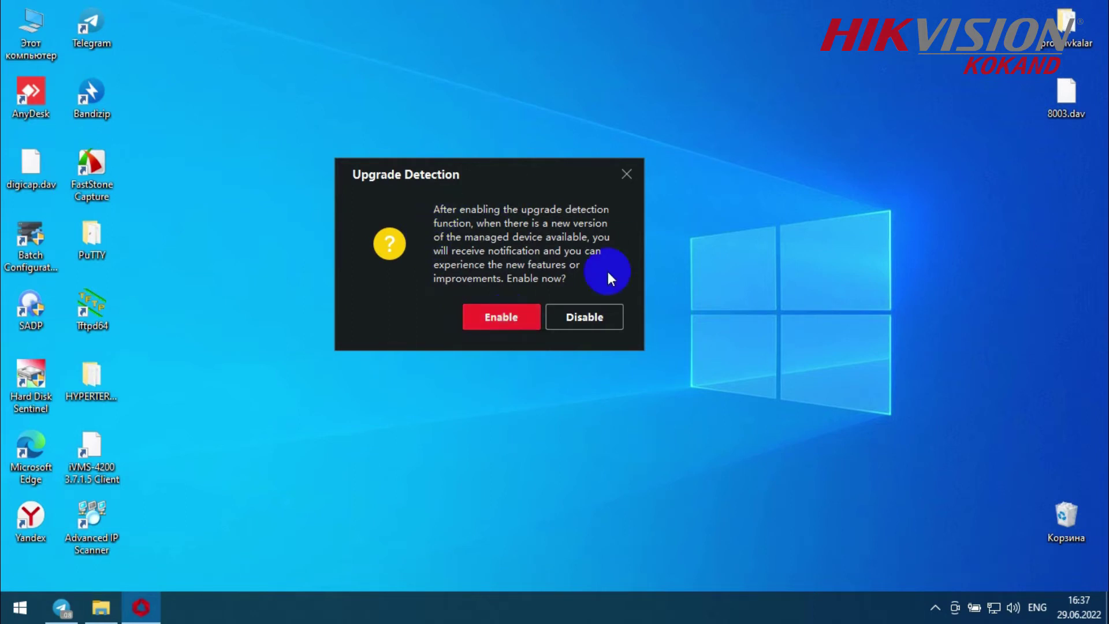
left_click(496, 320)
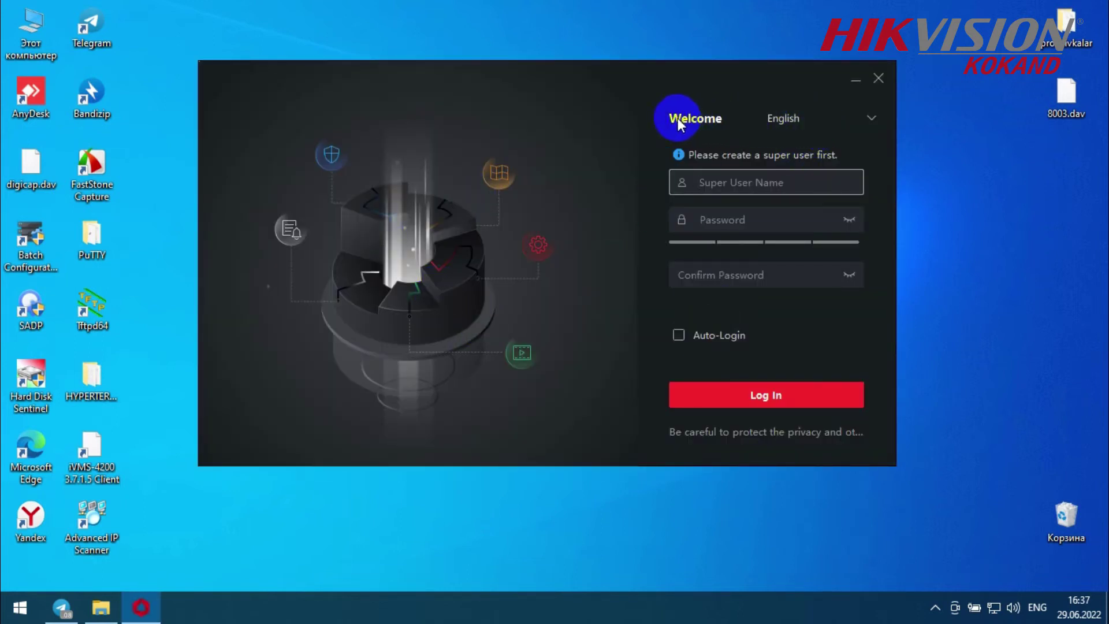
- Switch the interface to Русский and create the super user with a confirmed password and auto-login
left_click(778, 116)
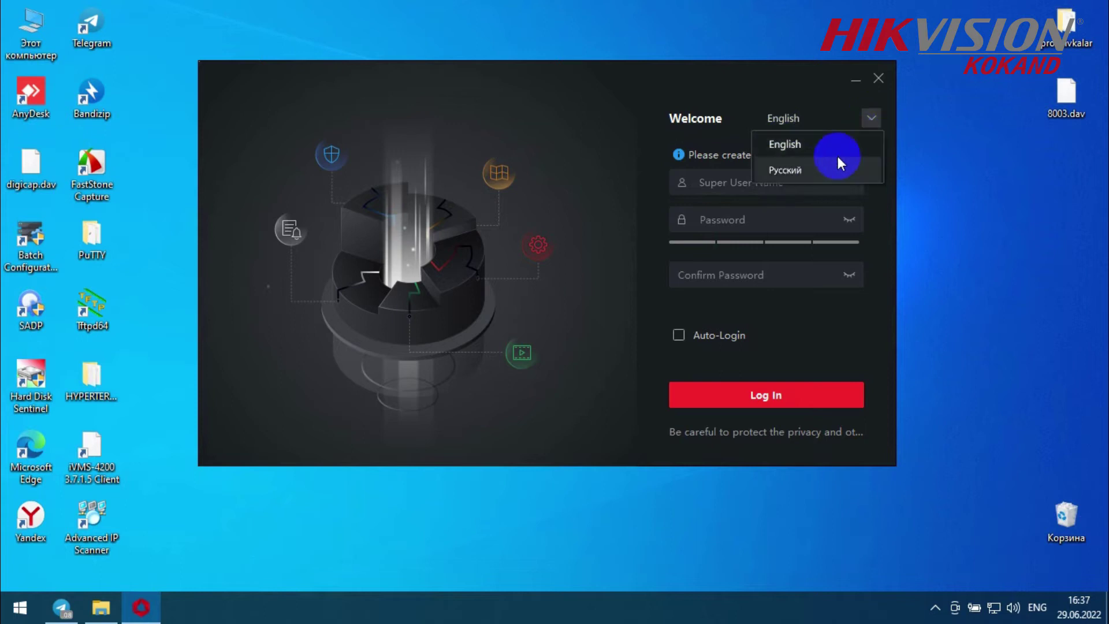
left_click(819, 166)
left_click(731, 180)
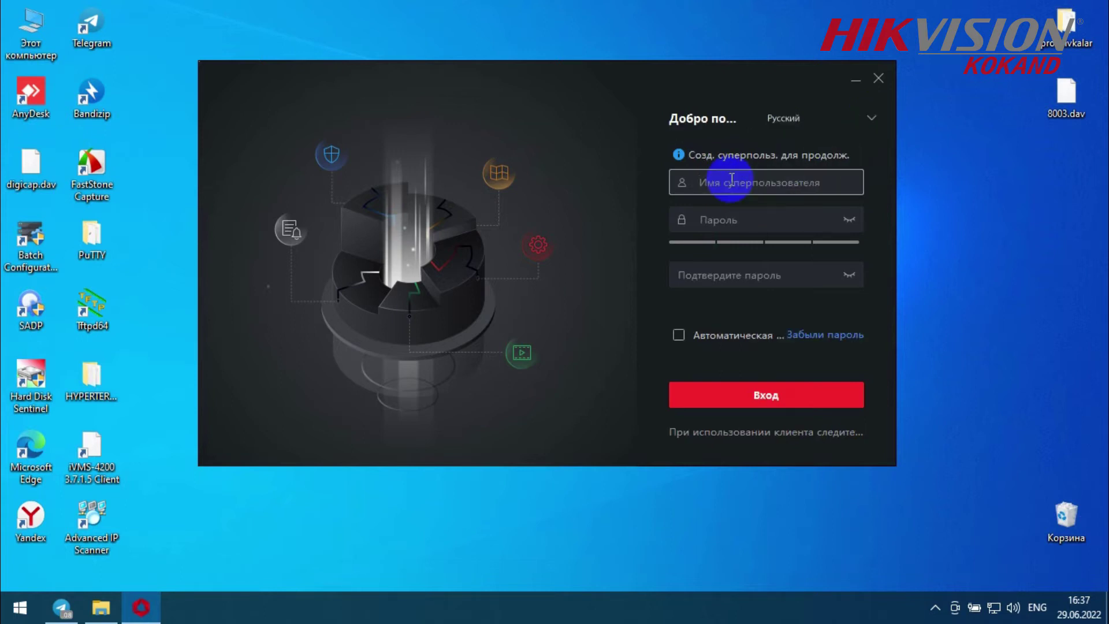
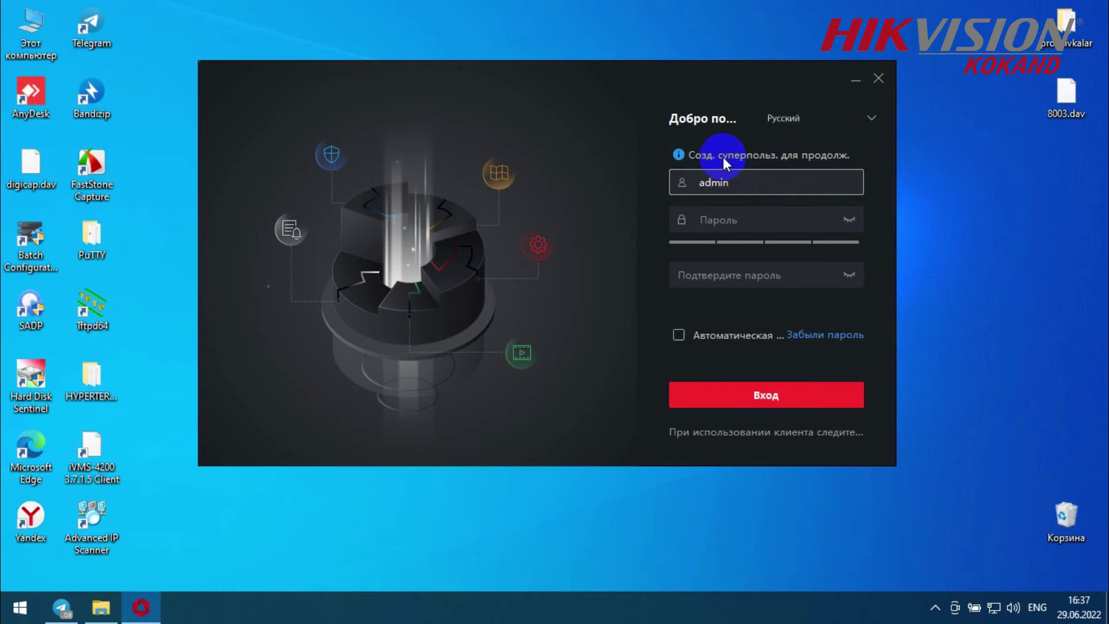
key("Tab")
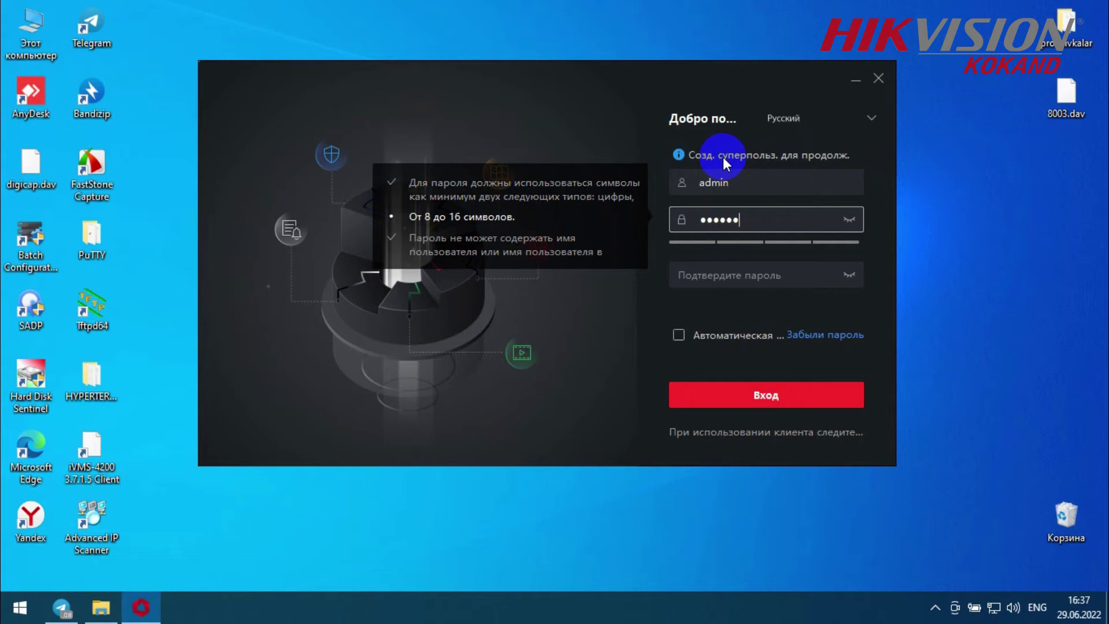
key("Tab")
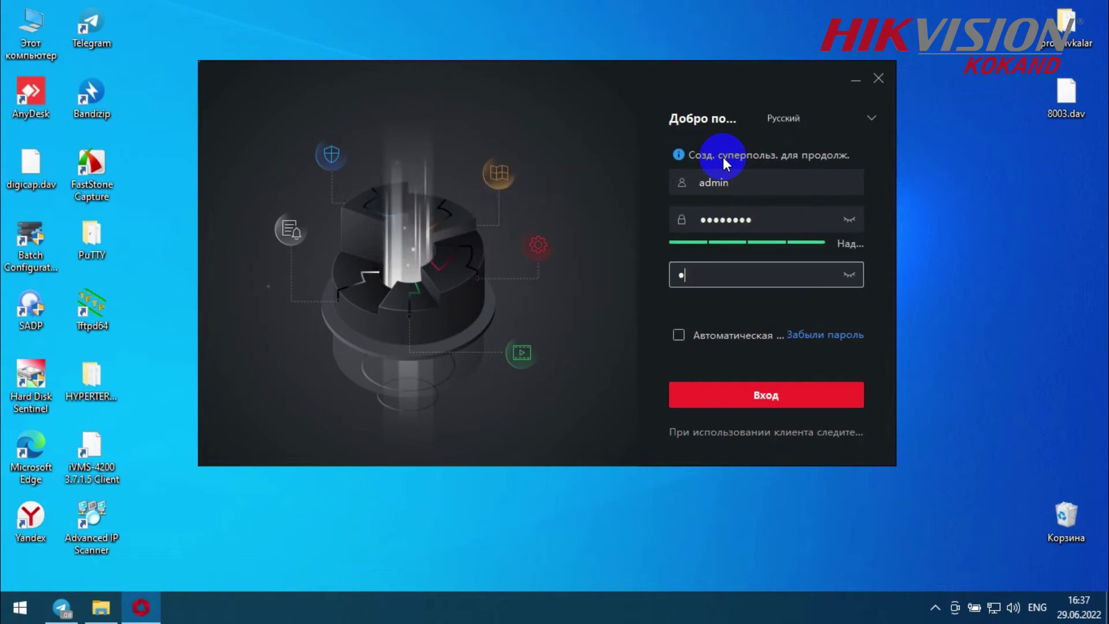
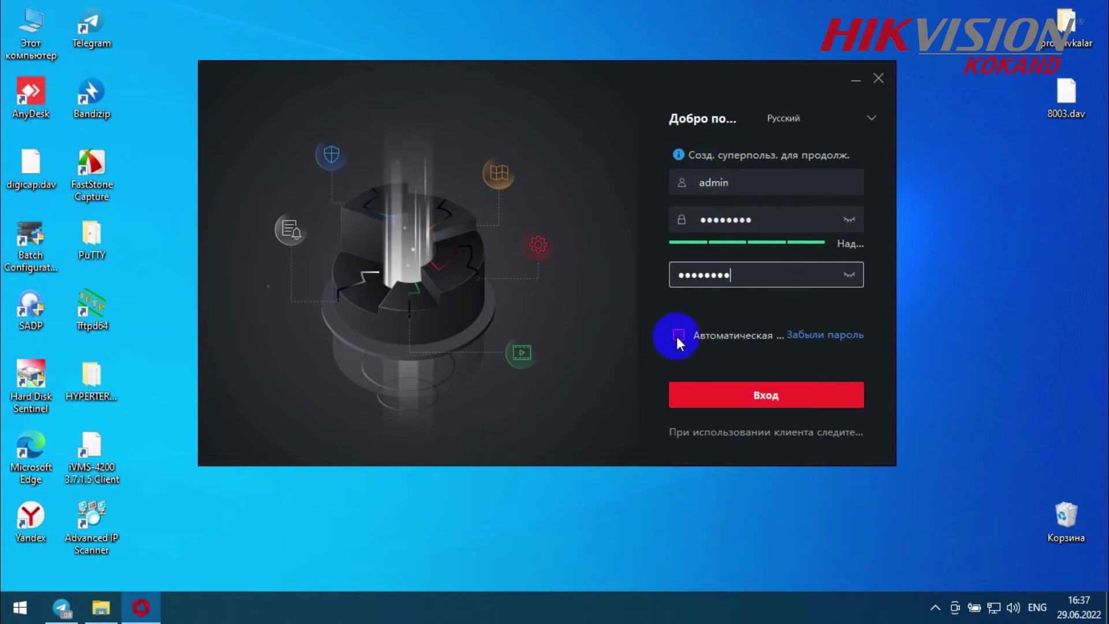
left_click(679, 333)
left_click(717, 335)
left_click(678, 335)
left_click(727, 393)
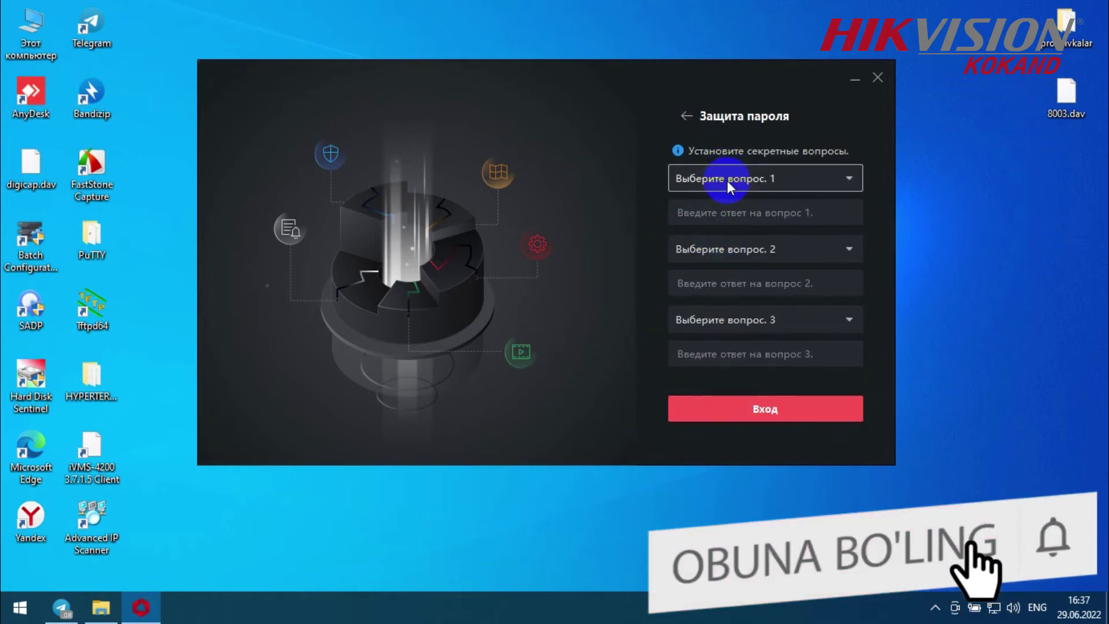
left_click(726, 180)
left_click(728, 203)
left_click(720, 219)
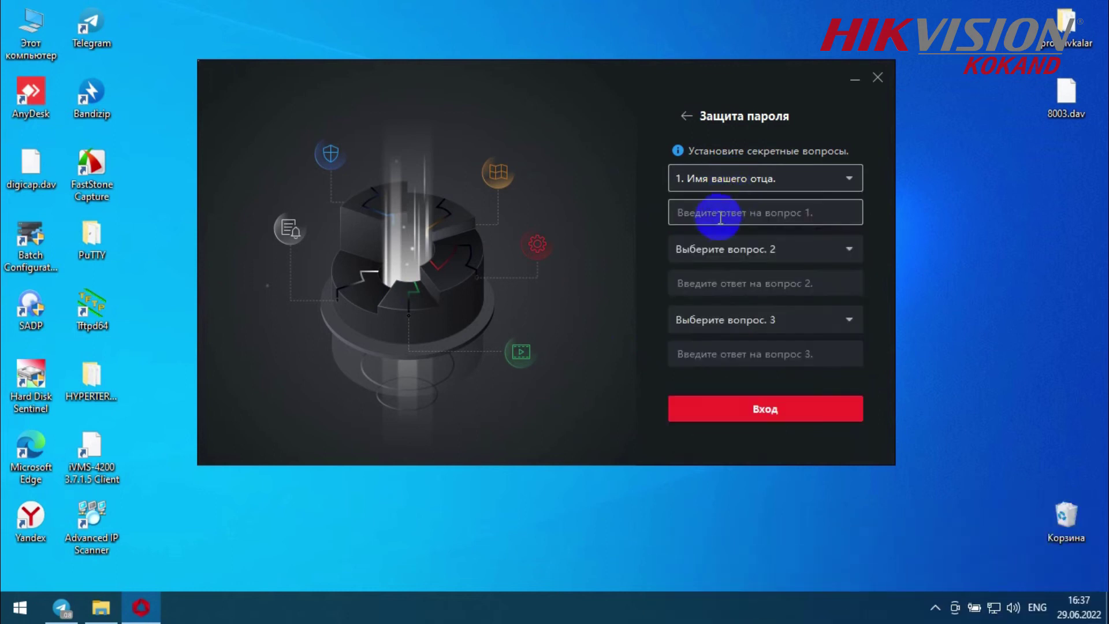
type("1")
left_click(699, 243)
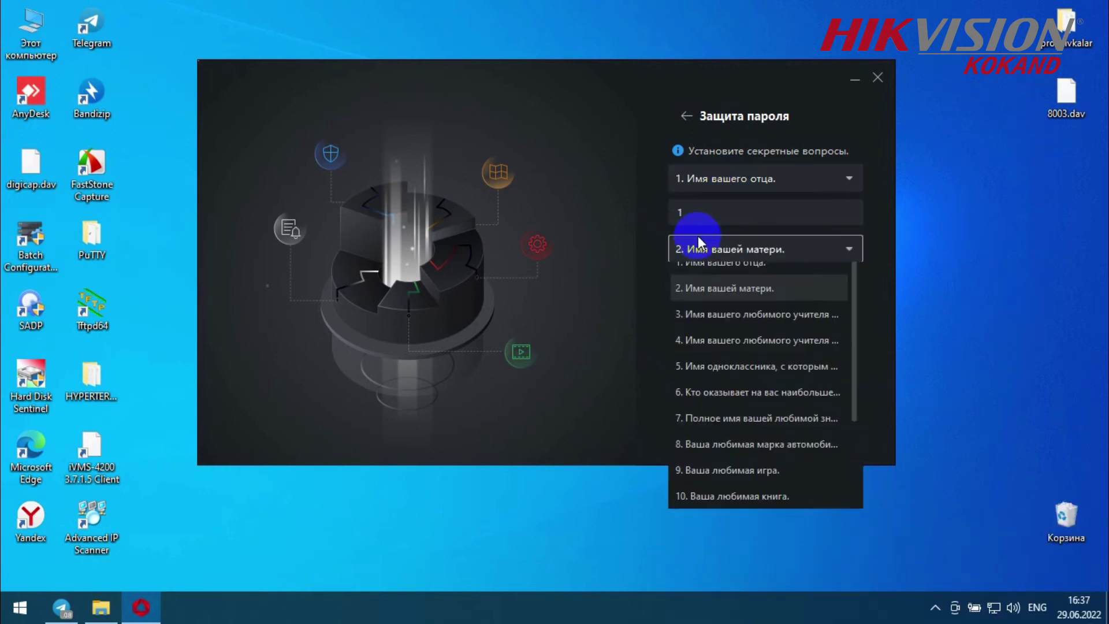
left_click(689, 296)
left_click(685, 282)
type("1")
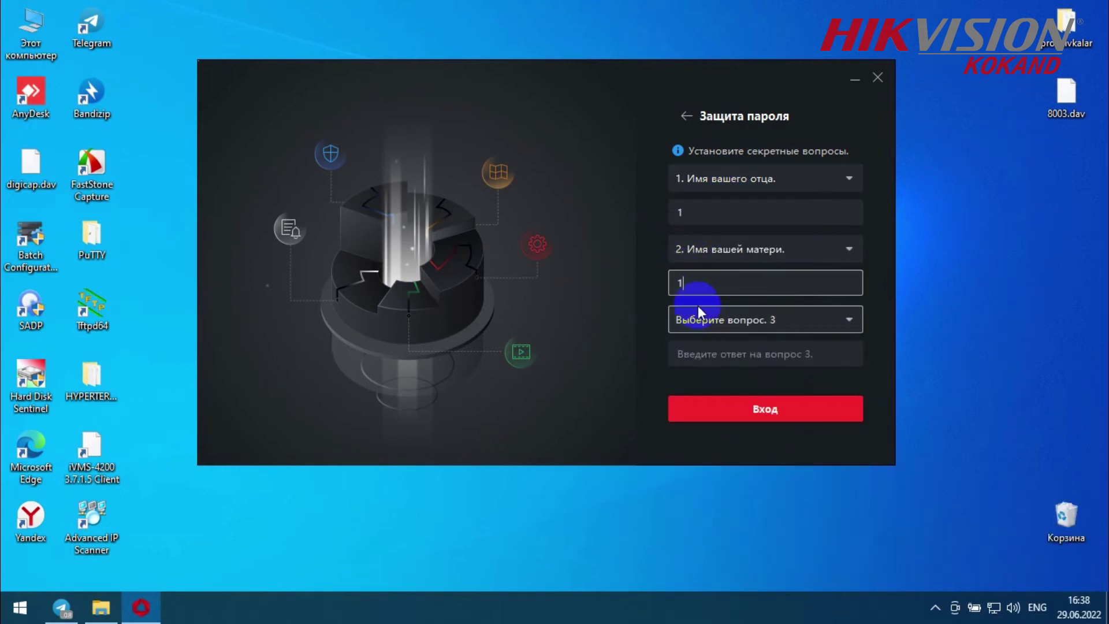
left_click(697, 307)
left_click(722, 396)
left_click(710, 358)
- Answer the third question with 1, submit, and dismiss the operation wizard and backup reminder pop-ups
type("1")
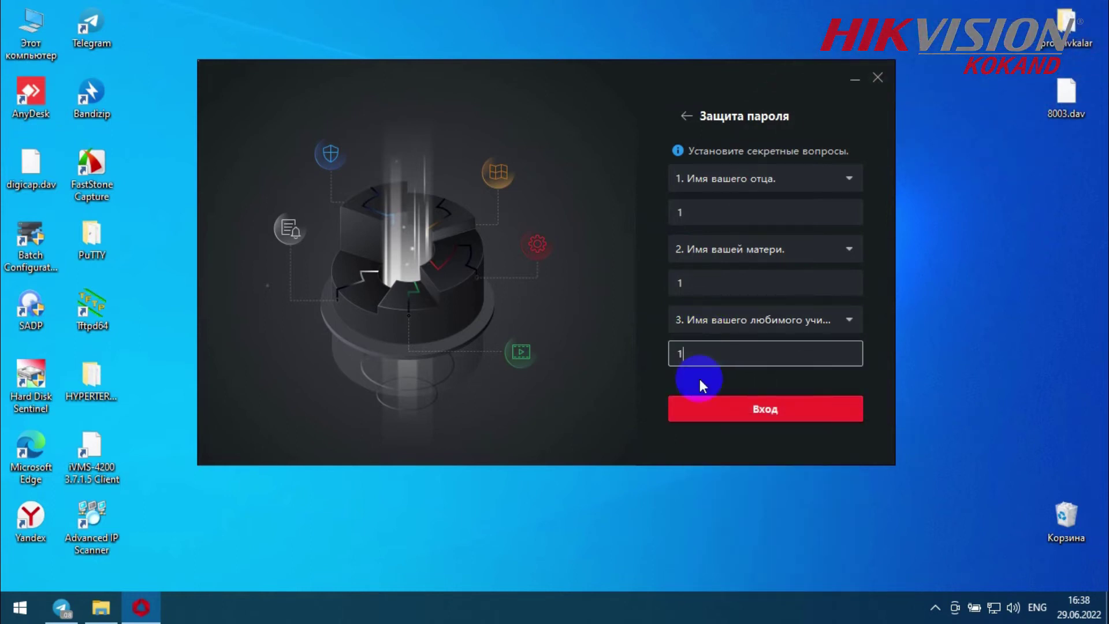
left_click(720, 403)
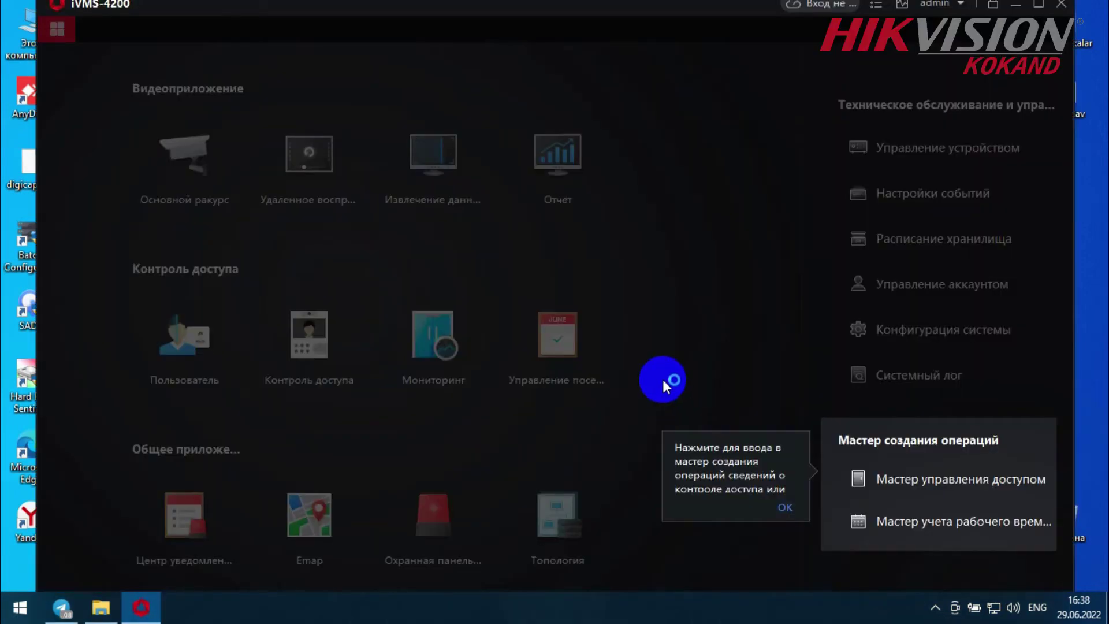
left_click(782, 506)
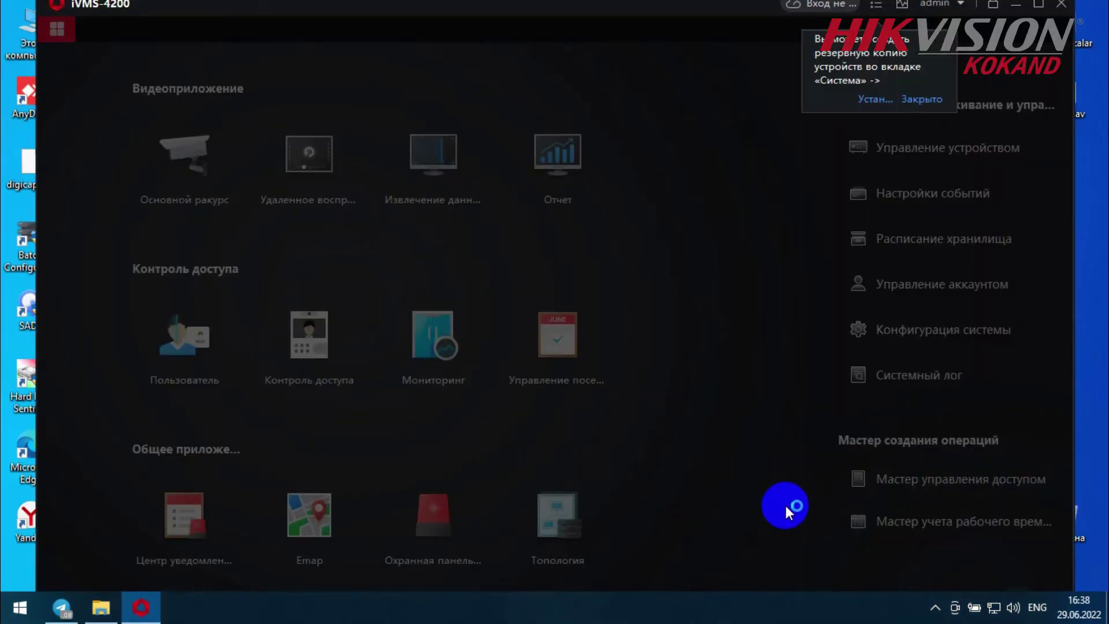
left_click(915, 96)
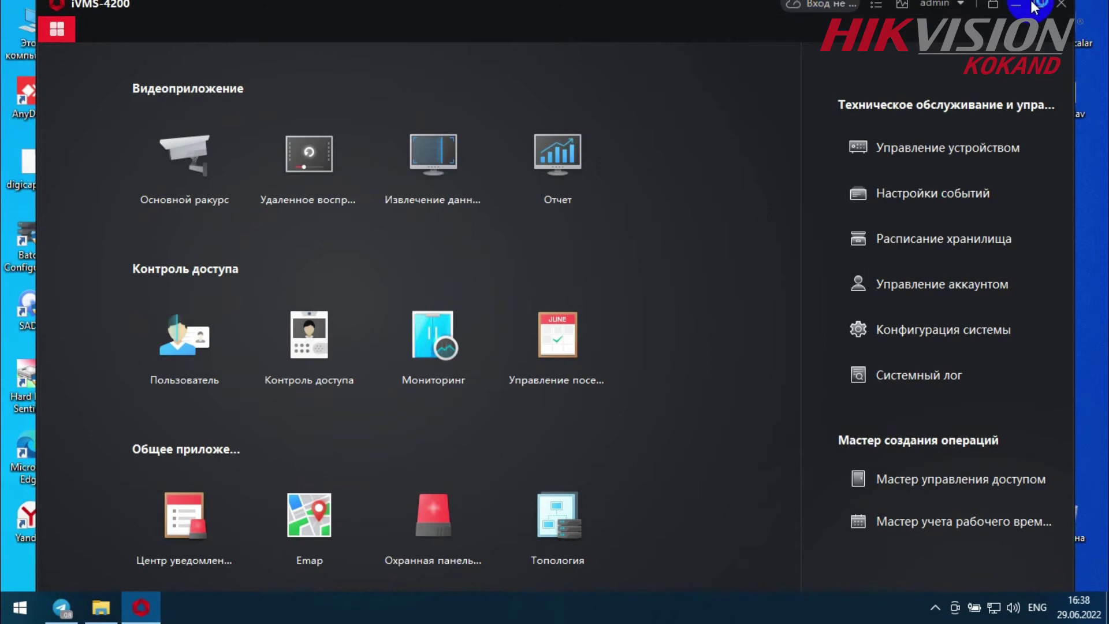
- Maximize the client and make a first attempt at picking Uzbekistan in the cloud region settings
left_click(1038, 4)
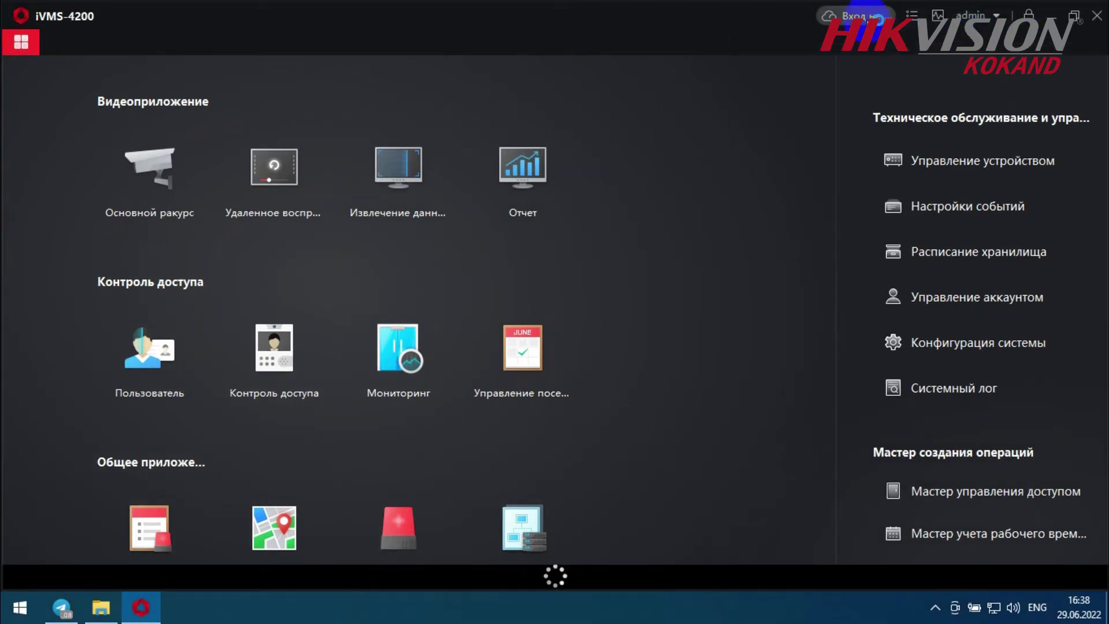
left_click(845, 22)
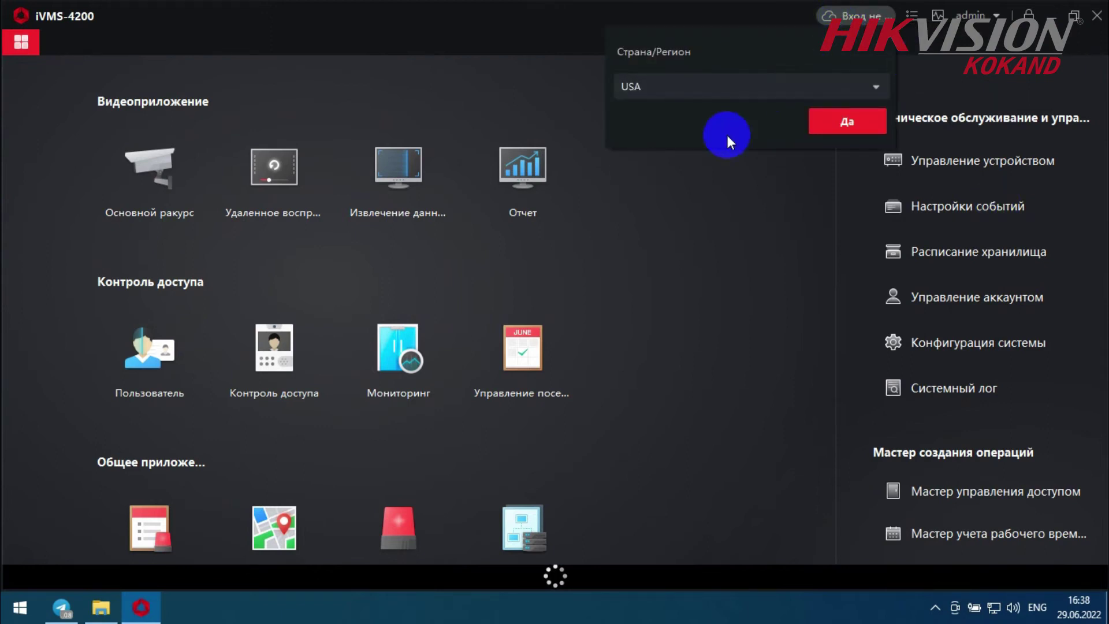
left_click(876, 85)
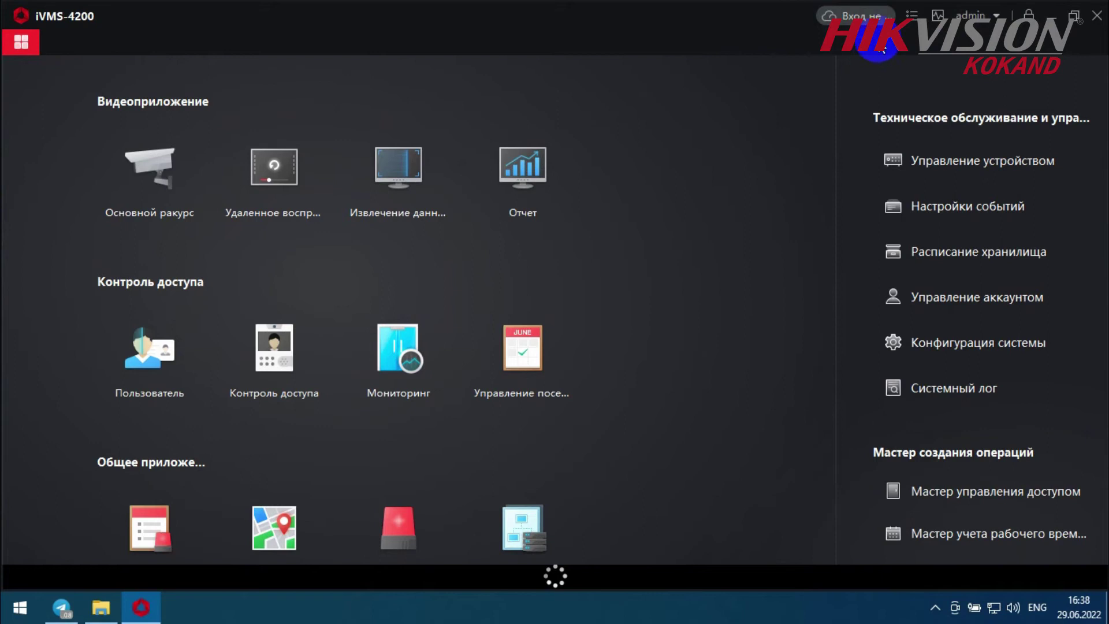
left_click(826, 16)
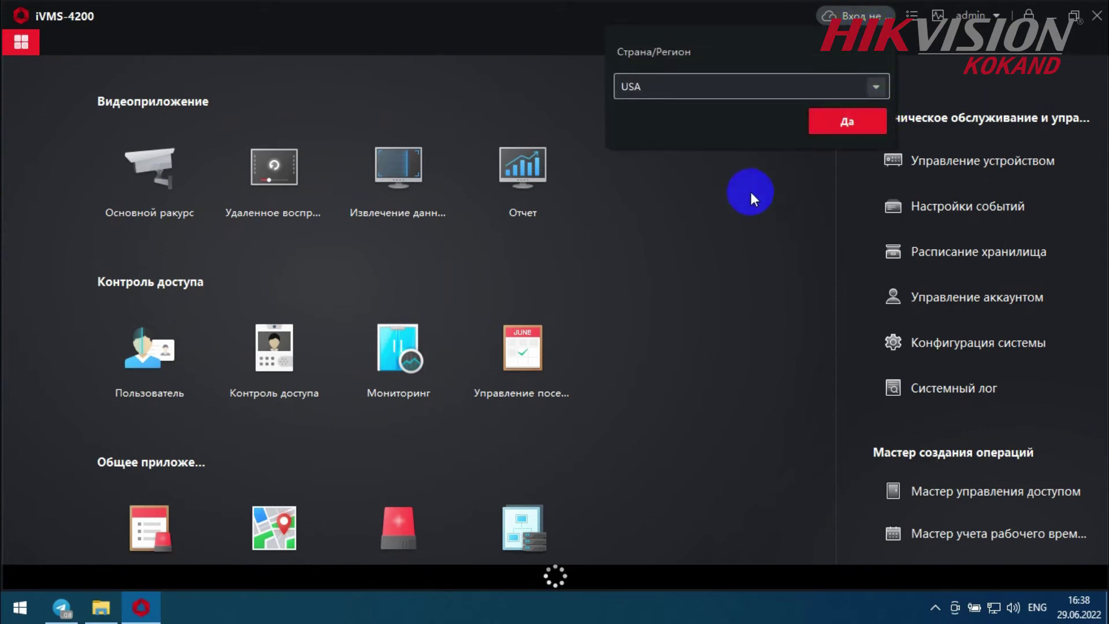
scroll(741, 199, "down", 4)
left_click(717, 129)
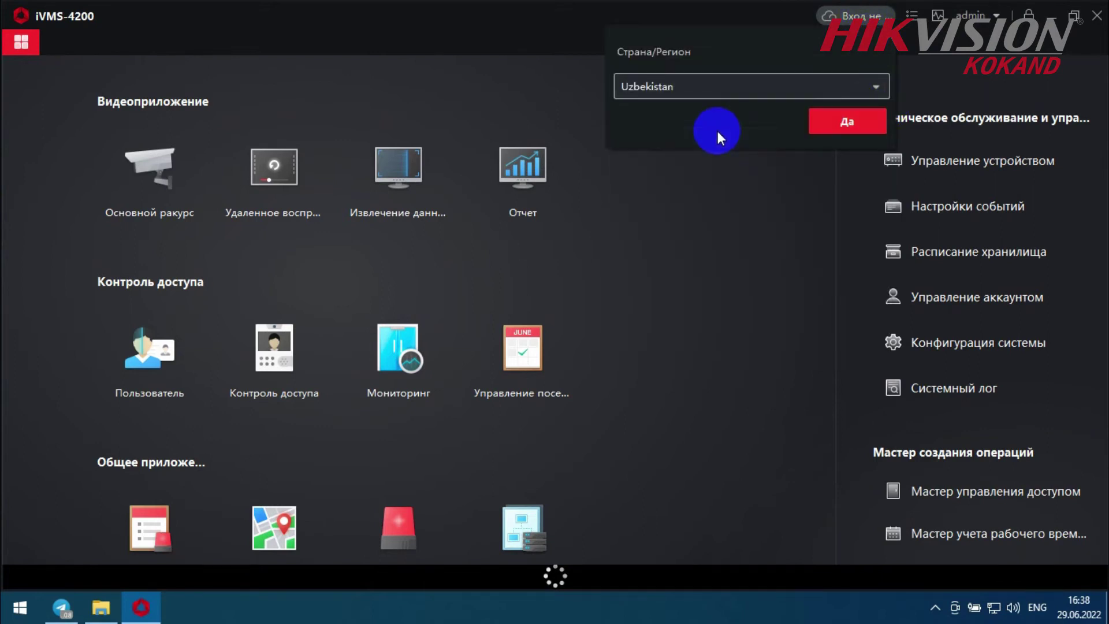
left_click(846, 121)
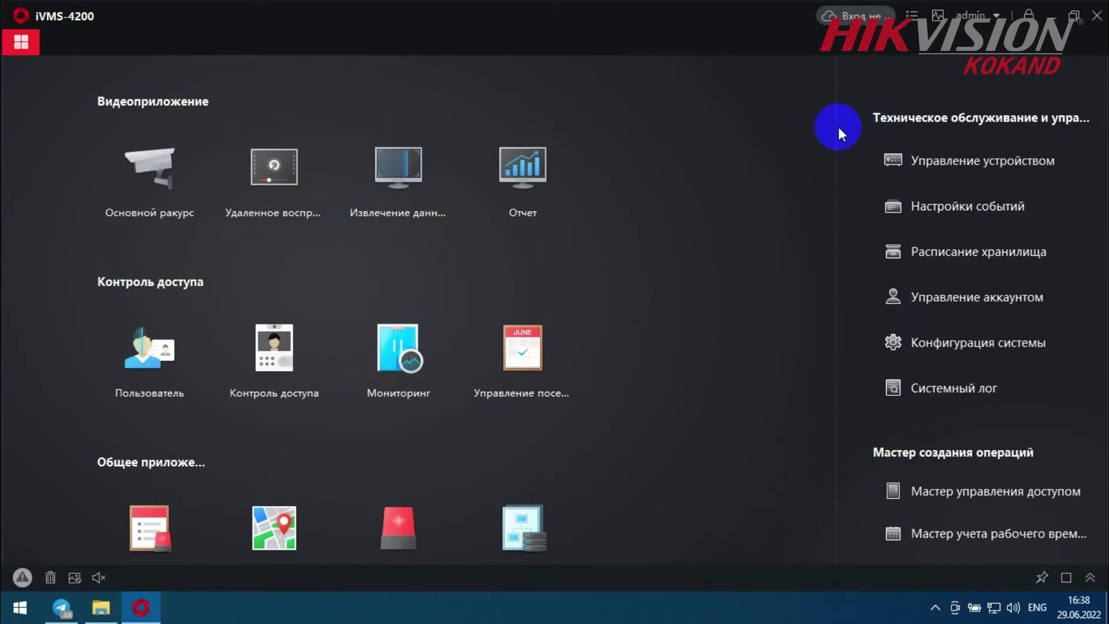
- Pick Uzbekistan from the country list and confirm it as the login region
left_click(855, 15)
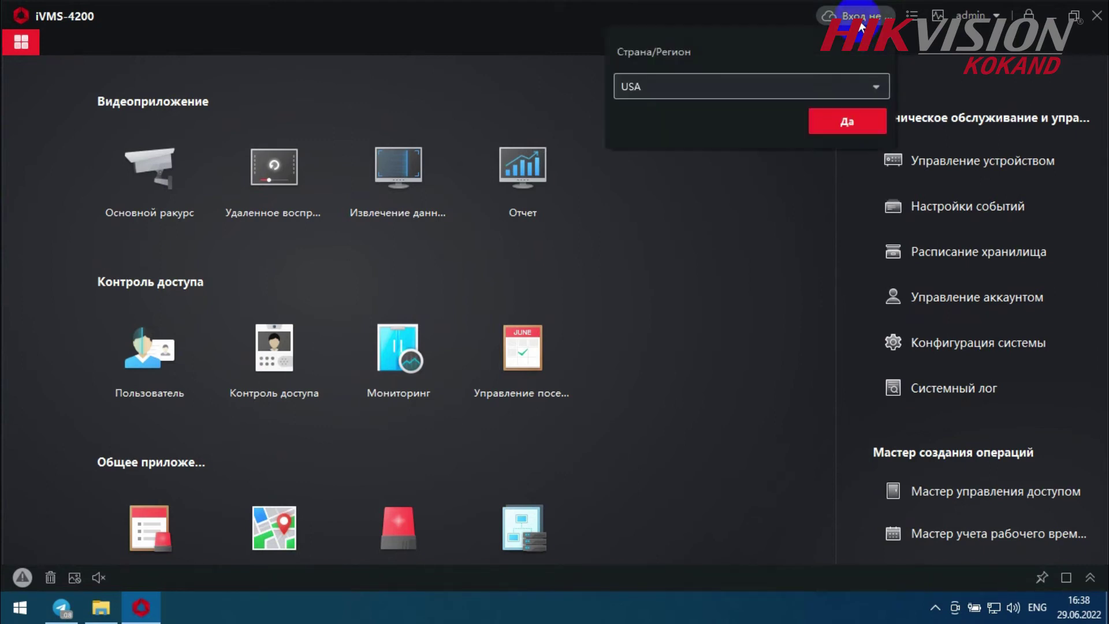
left_click(869, 85)
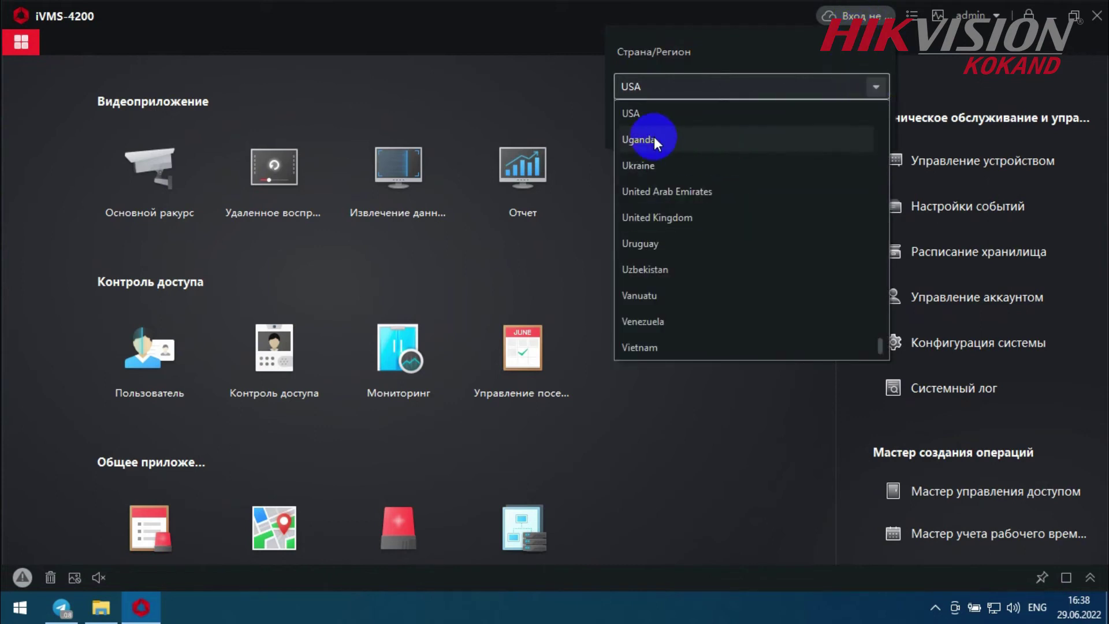
left_click(667, 270)
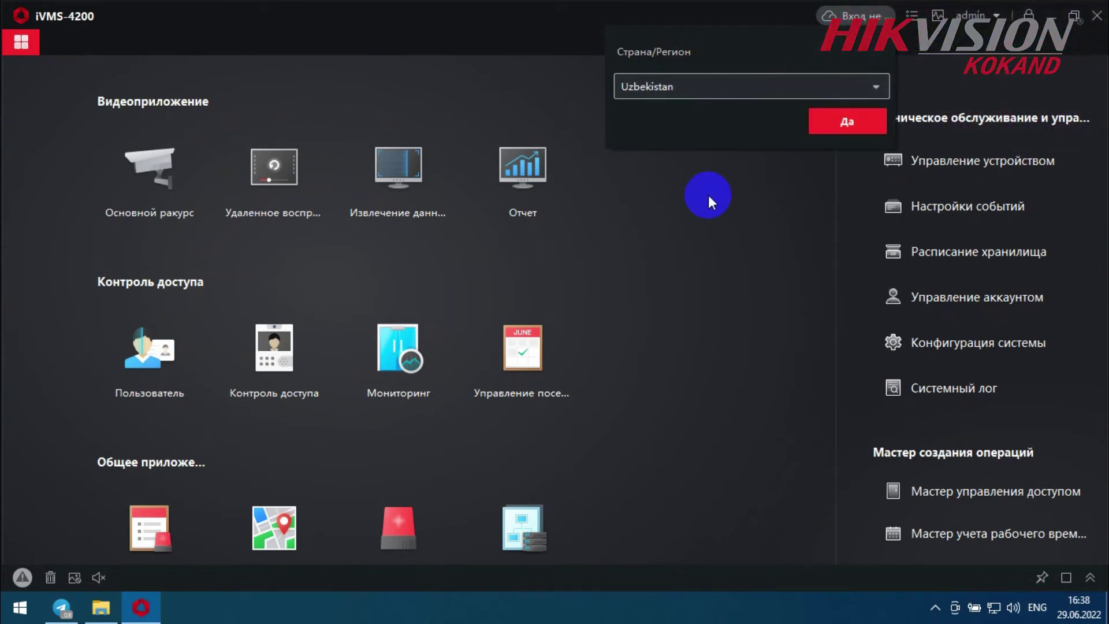
left_click(824, 123)
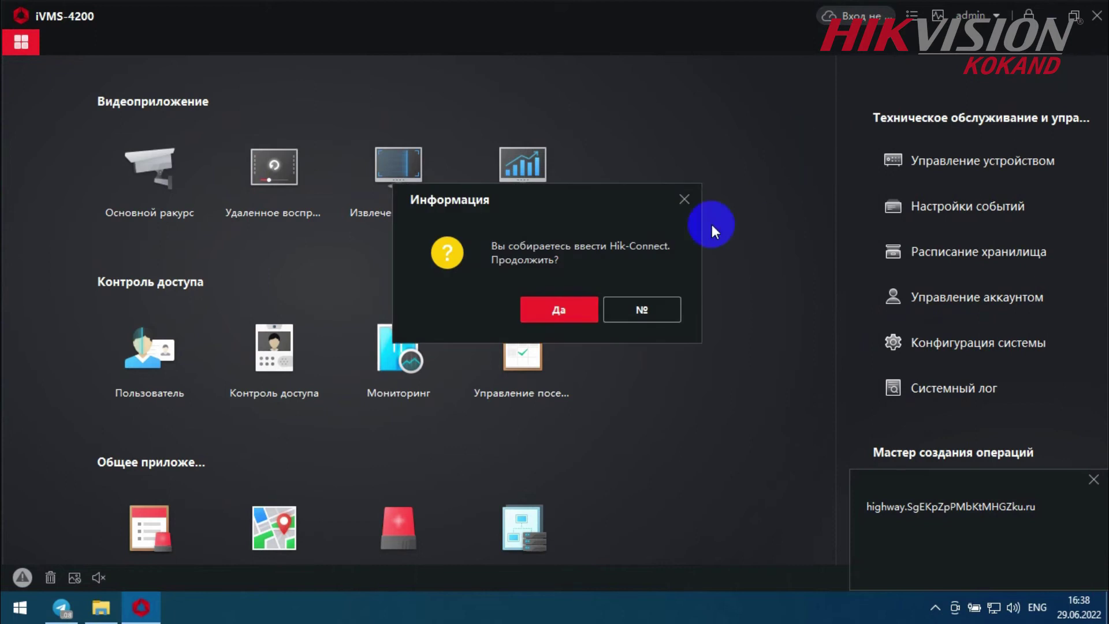
- Accept the Hik-Connect prompt and log in with the account password
left_click(557, 319)
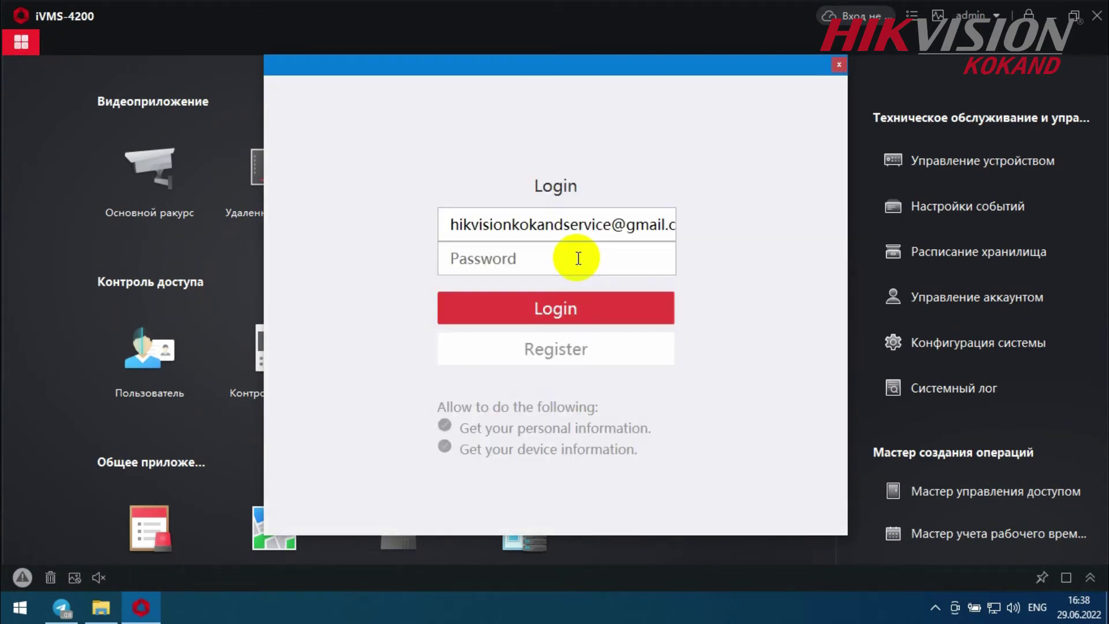
left_click(523, 255)
type("a")
key("BackSpace")
type("••••")
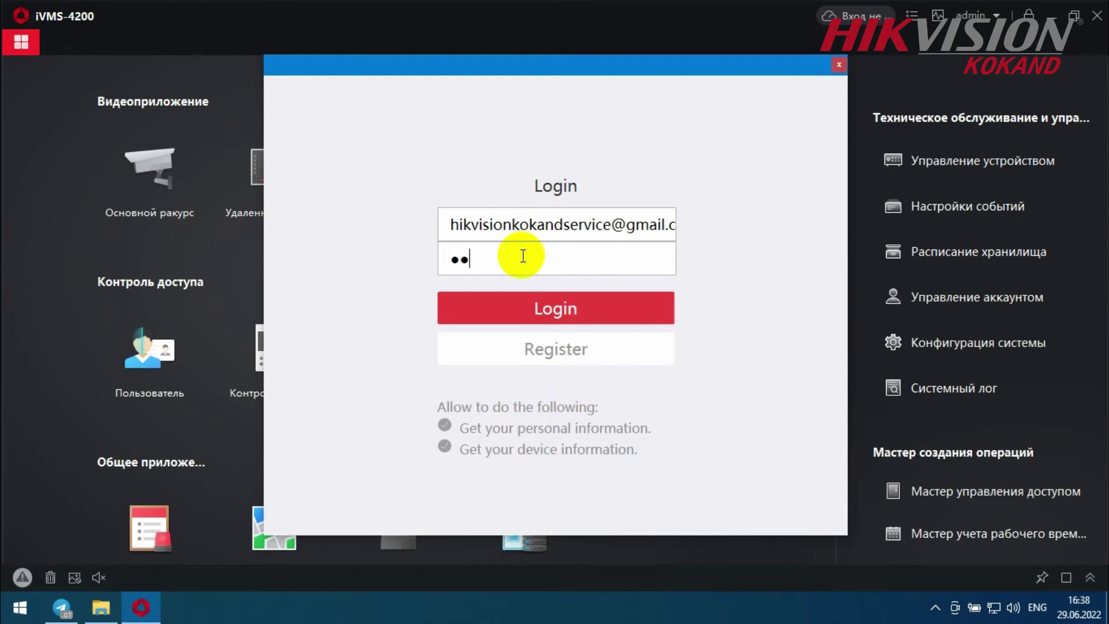
type("••••••")
left_click(605, 308)
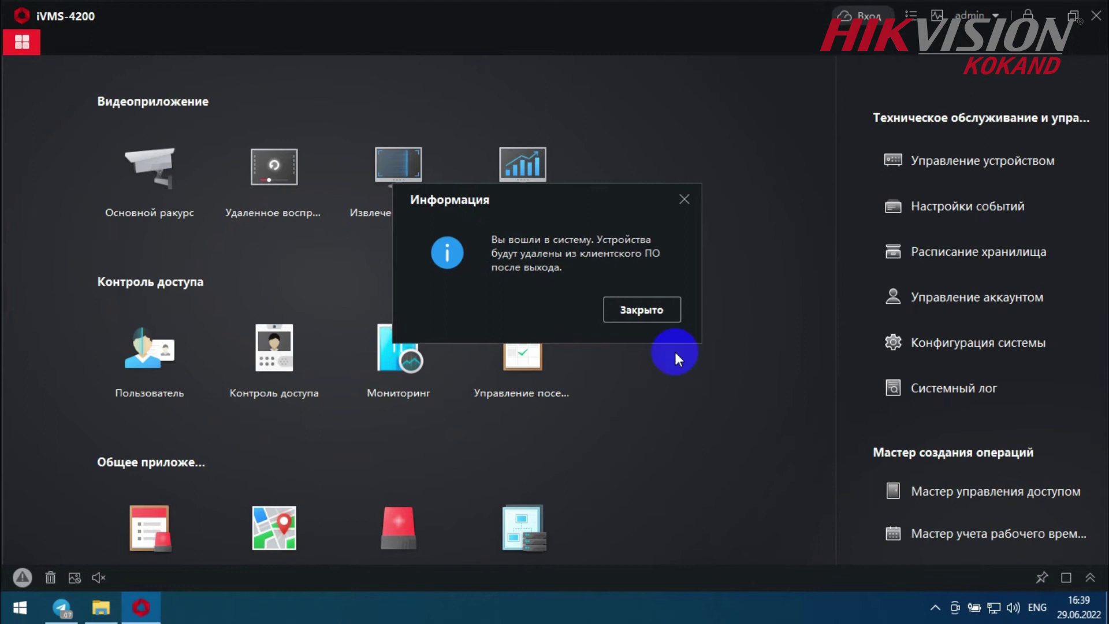
- Open the device management page and widen the Connection Type column
left_click(667, 308)
left_click(944, 161)
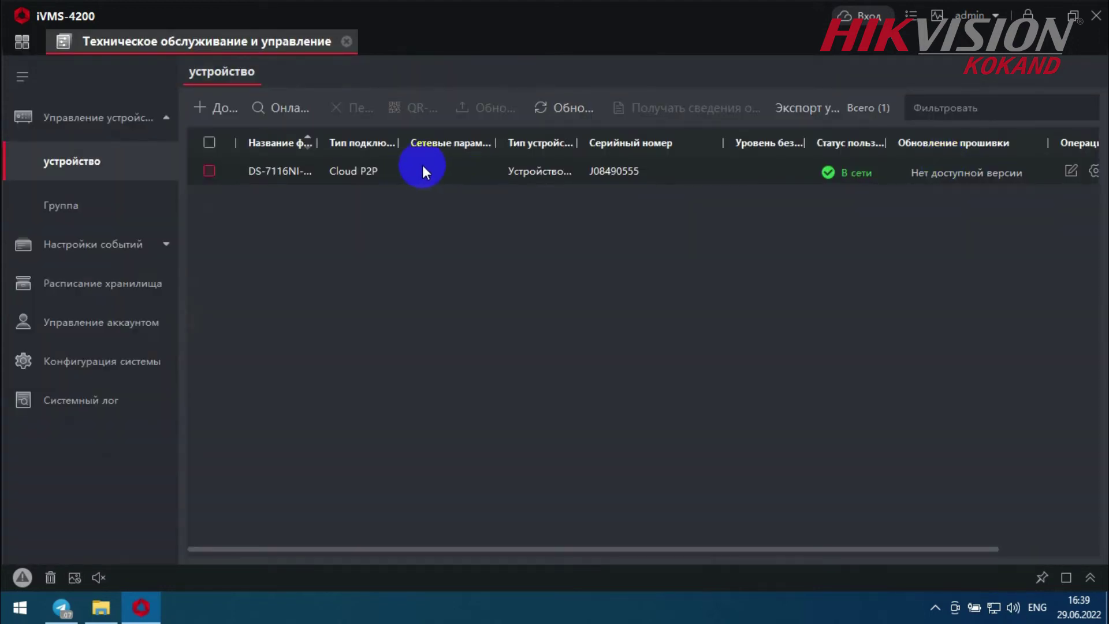
left_click_drag(398, 143, 501, 143)
left_click(262, 176)
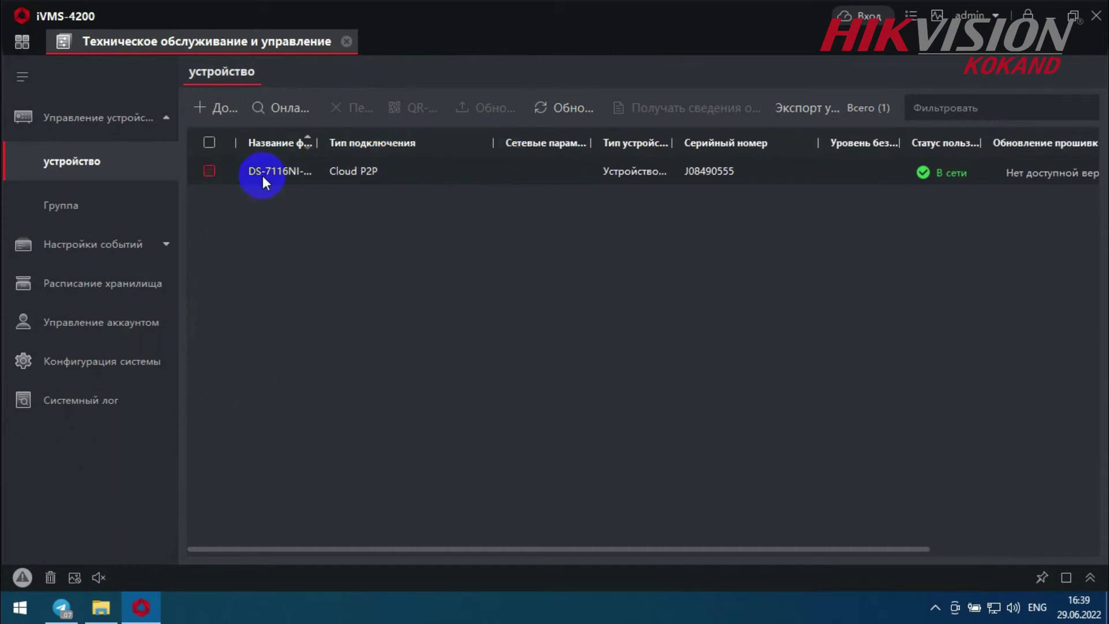
- Select the Cloud P2P DS-7116NI recorder, start deleting it, then cancel to keep it
left_click(209, 170)
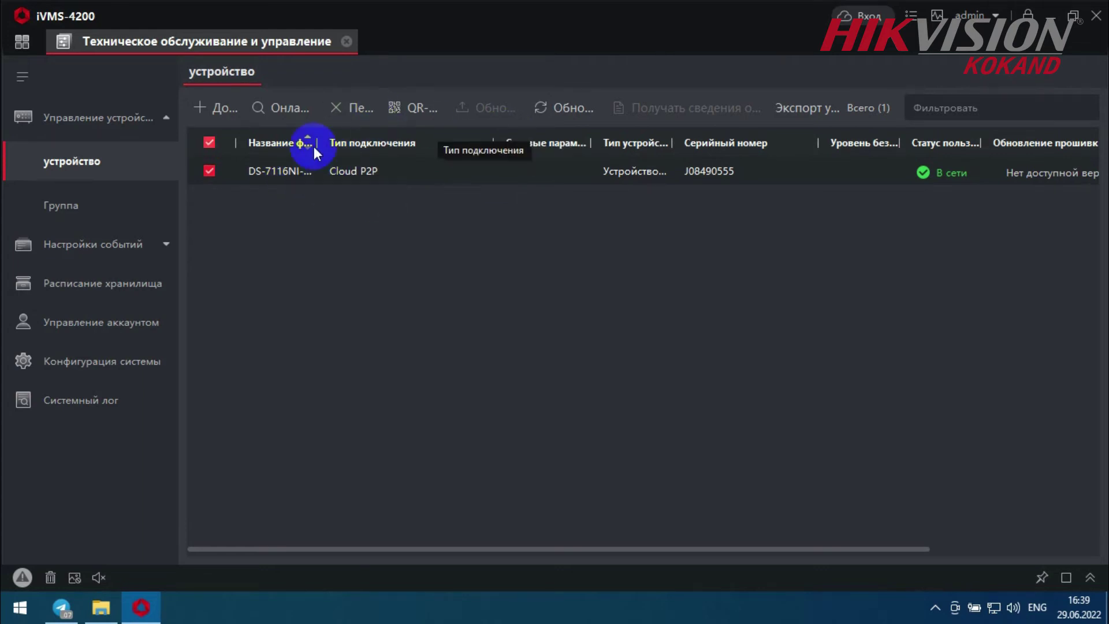
left_click(350, 107)
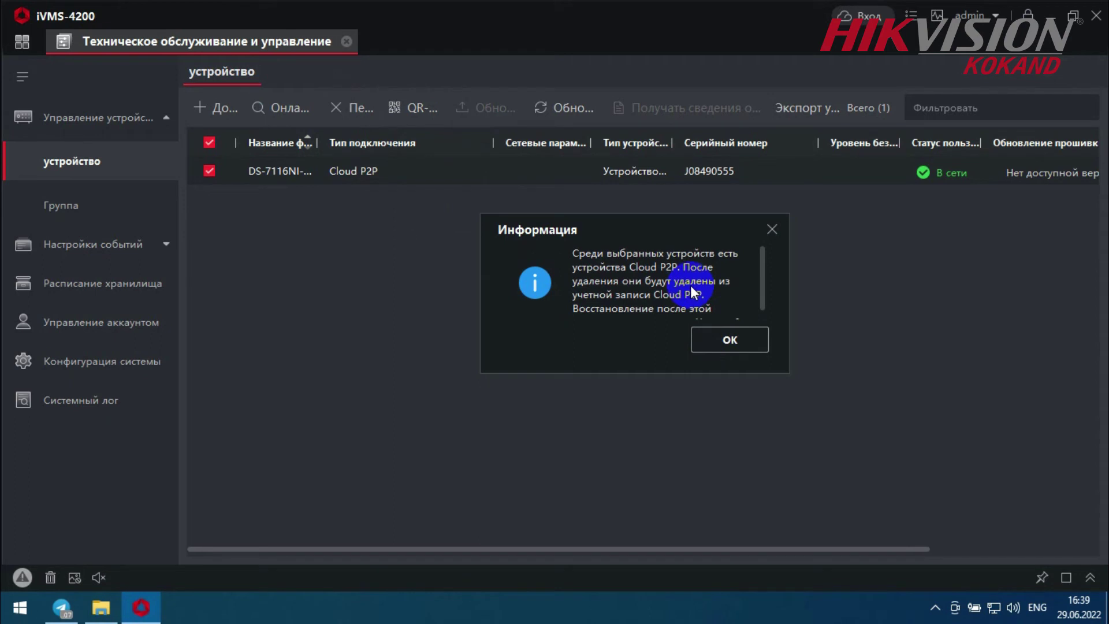
scroll(763, 290, "down", 1)
scroll(754, 310, "up", 1)
scroll(603, 276, "down", 1)
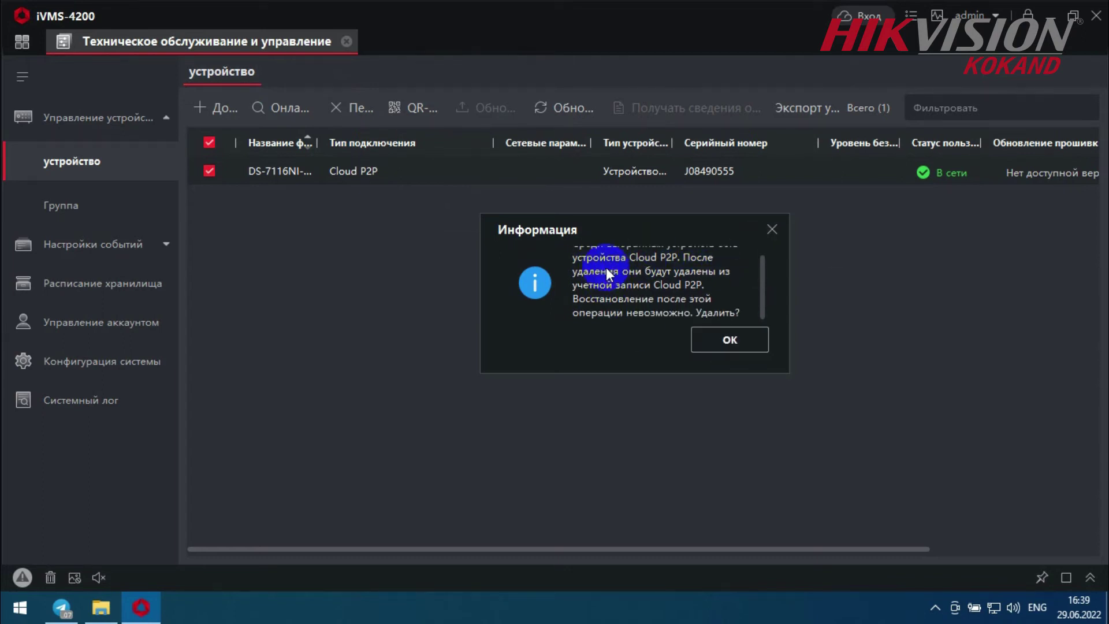
left_click(771, 230)
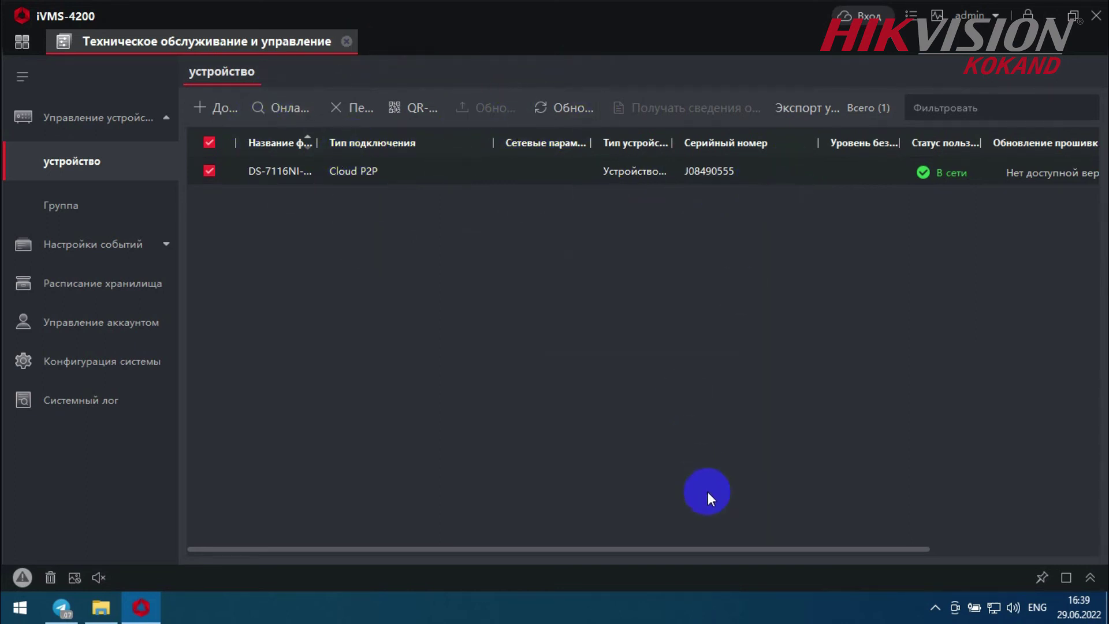
left_click_drag(701, 548, 870, 548)
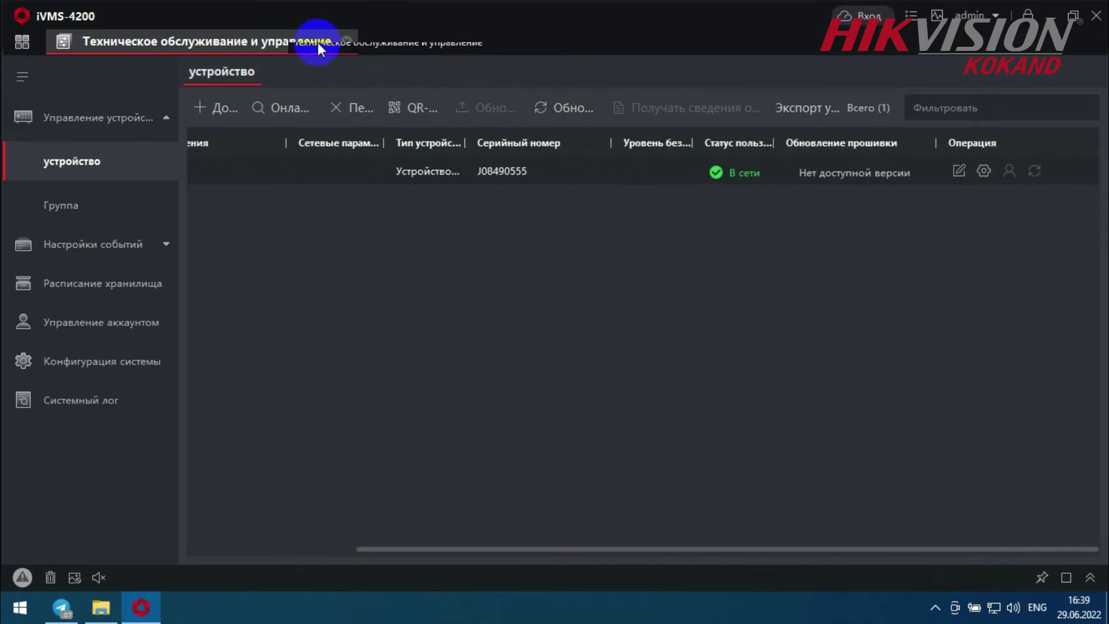
left_click(208, 105)
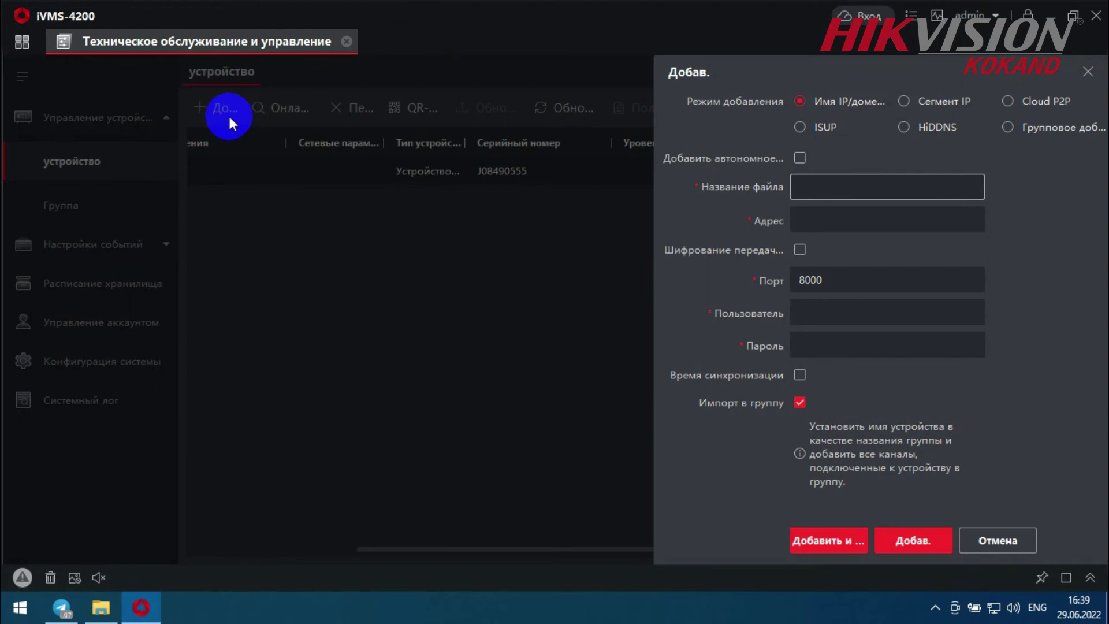
left_click(1024, 103)
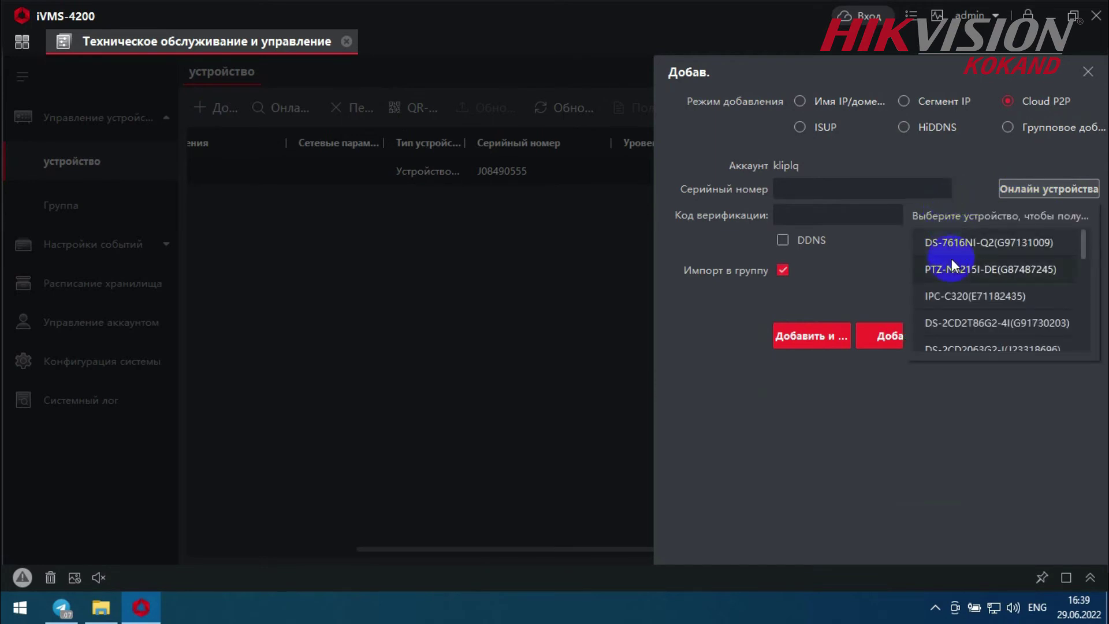
scroll(952, 272, "down", 3)
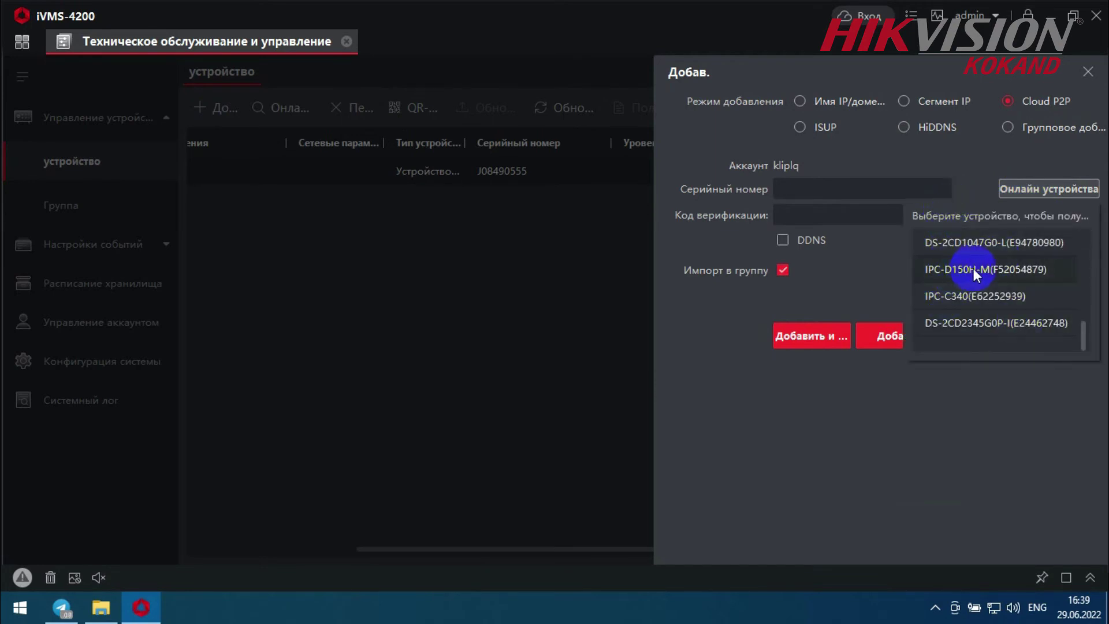
scroll(992, 280, "up", 5)
left_click(982, 313)
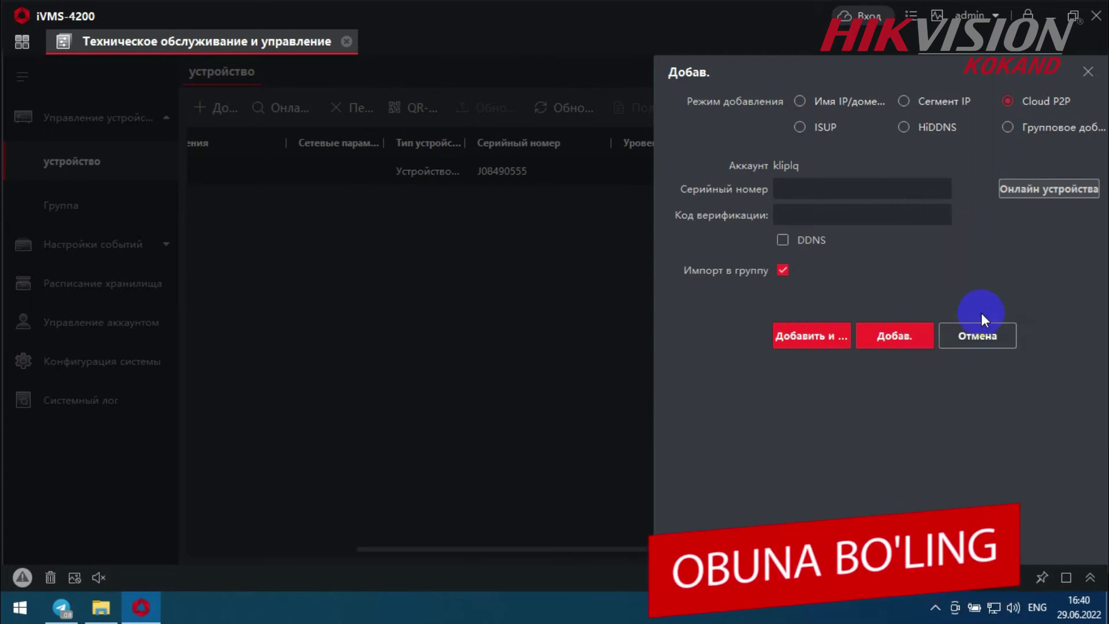
left_click(802, 212)
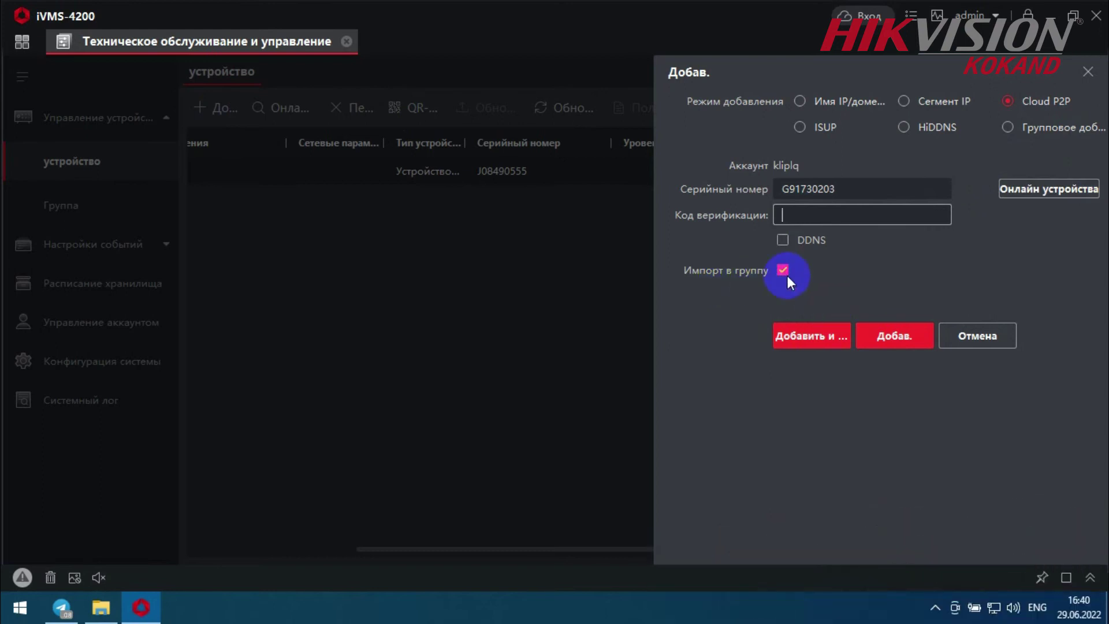
type("******")
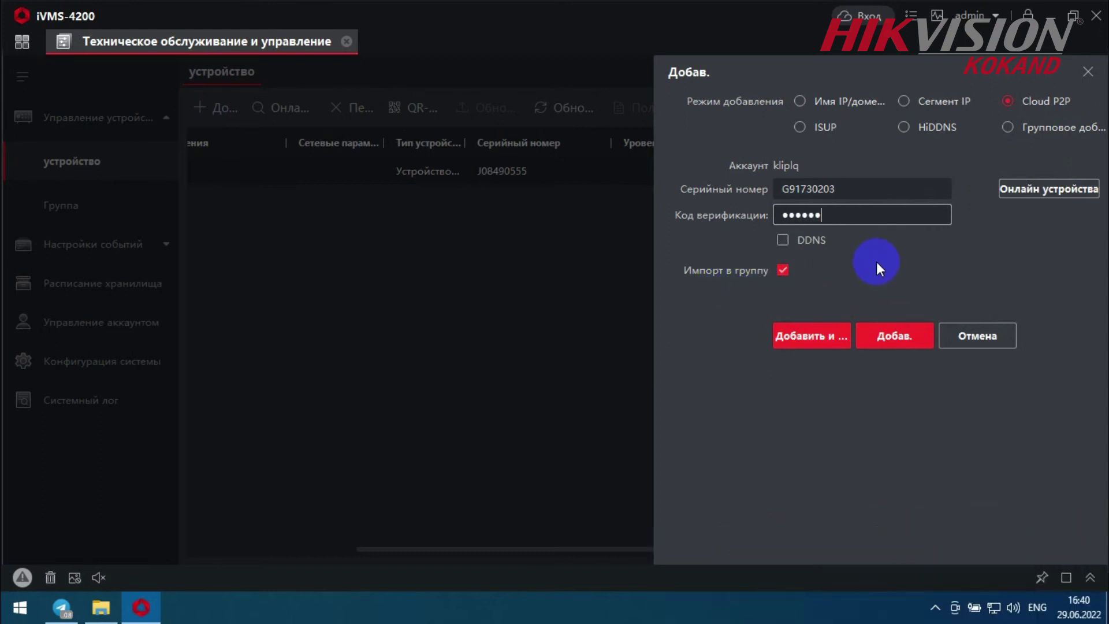
left_click(905, 334)
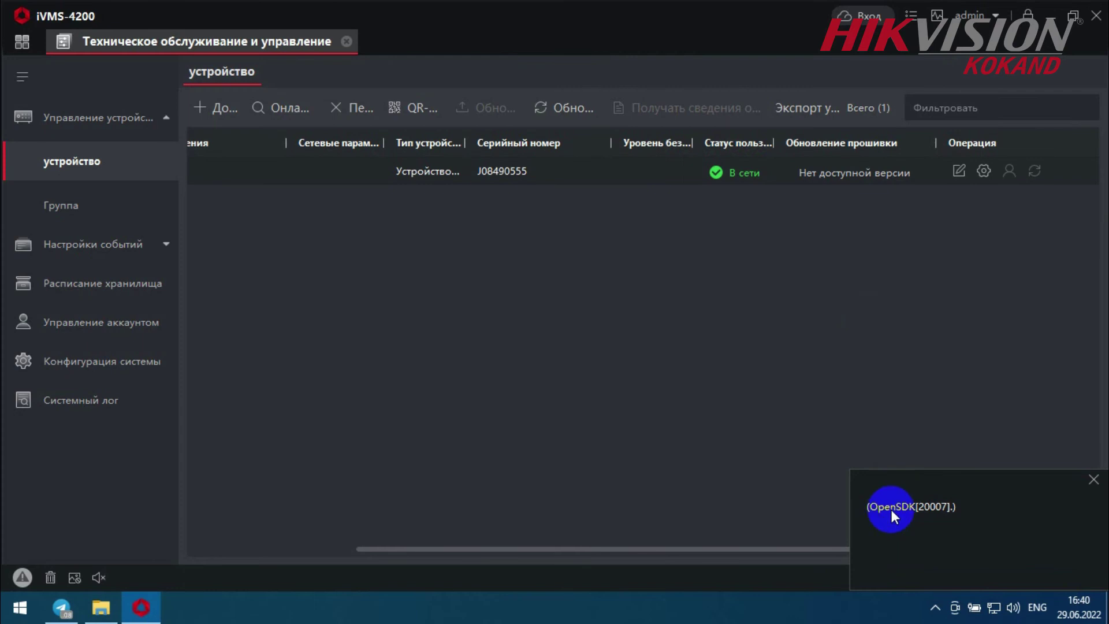
left_click_drag(869, 508, 894, 512)
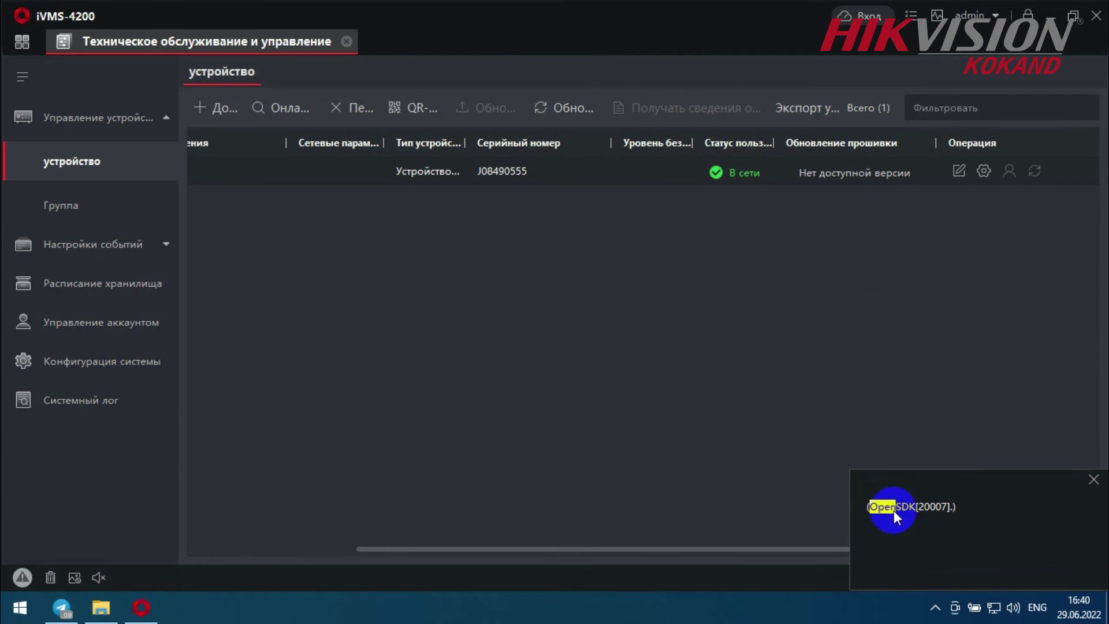
- Open Online Devices, filter by '2t8' and select the camera at 192.168.1.204
left_click(1092, 483)
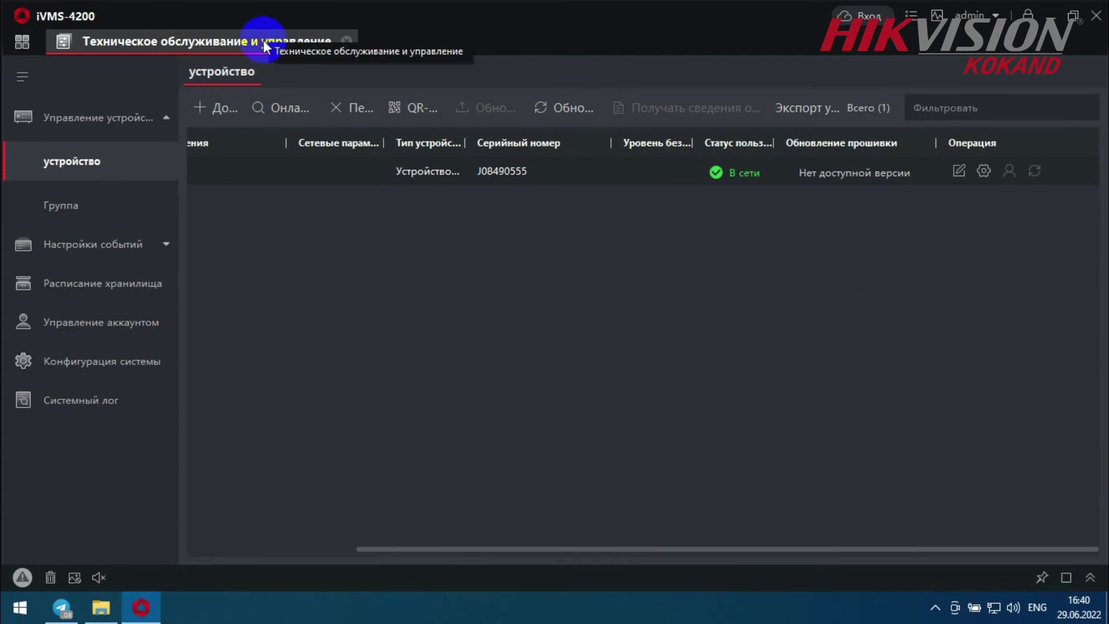
left_click(281, 110)
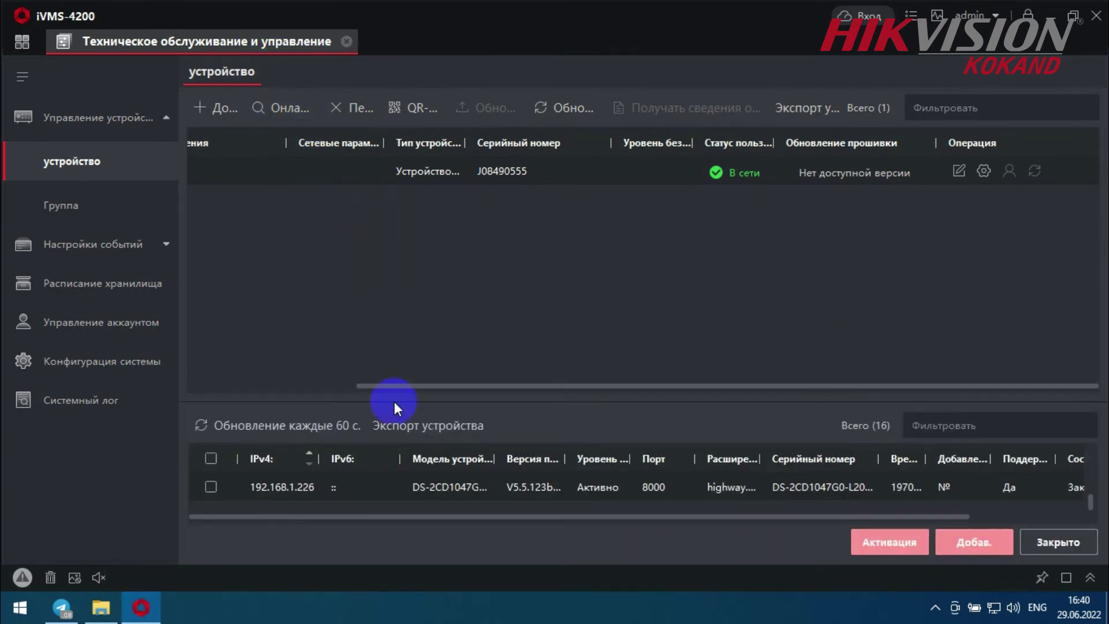
left_click_drag(453, 400, 476, 283)
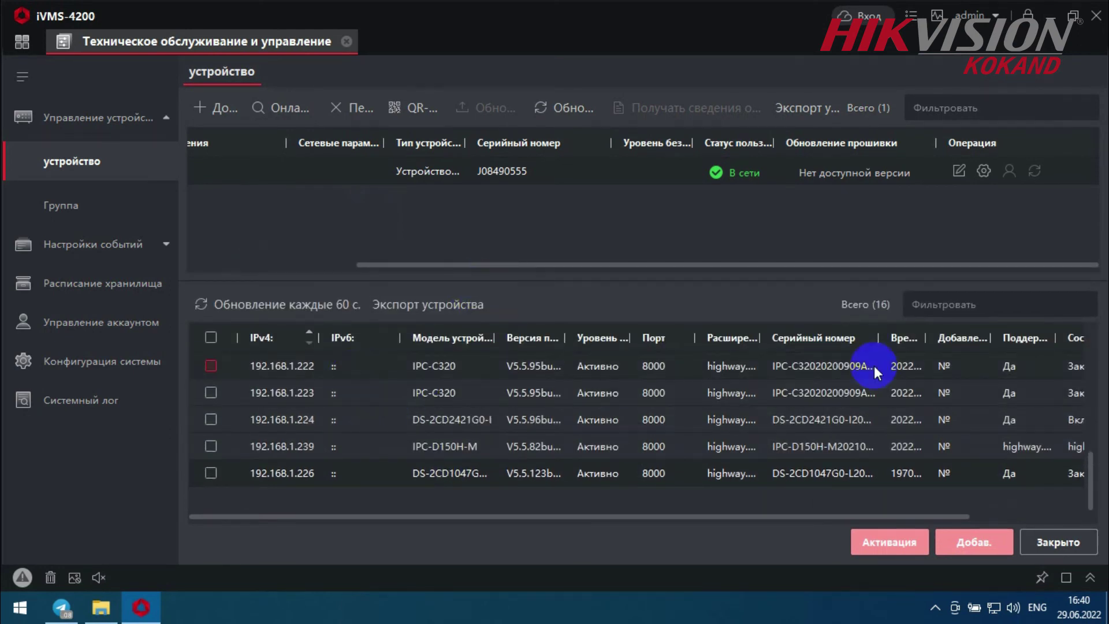
left_click(978, 300)
type("2t8")
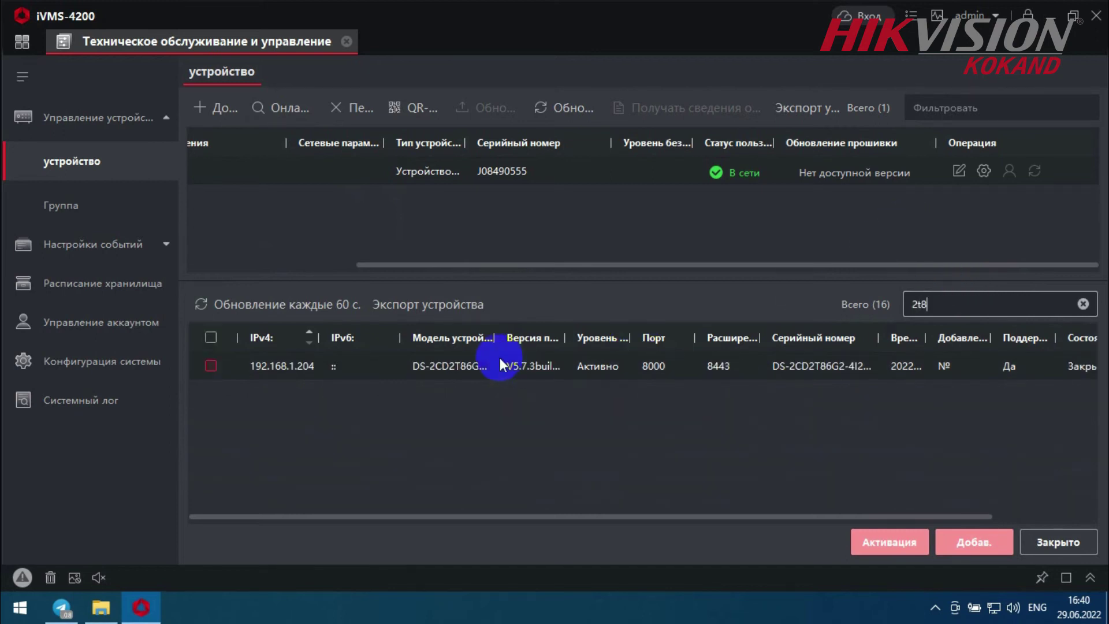
left_click(212, 365)
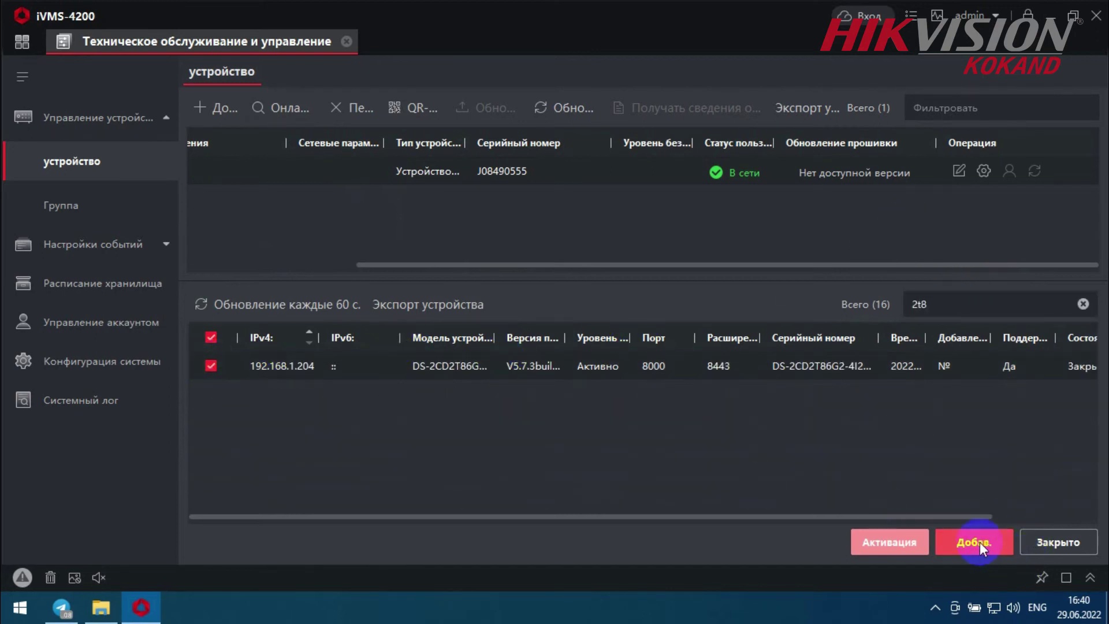
- Add the camera as device 'a' with its password, then close the online devices panel
left_click(976, 542)
left_click(623, 128)
type("a")
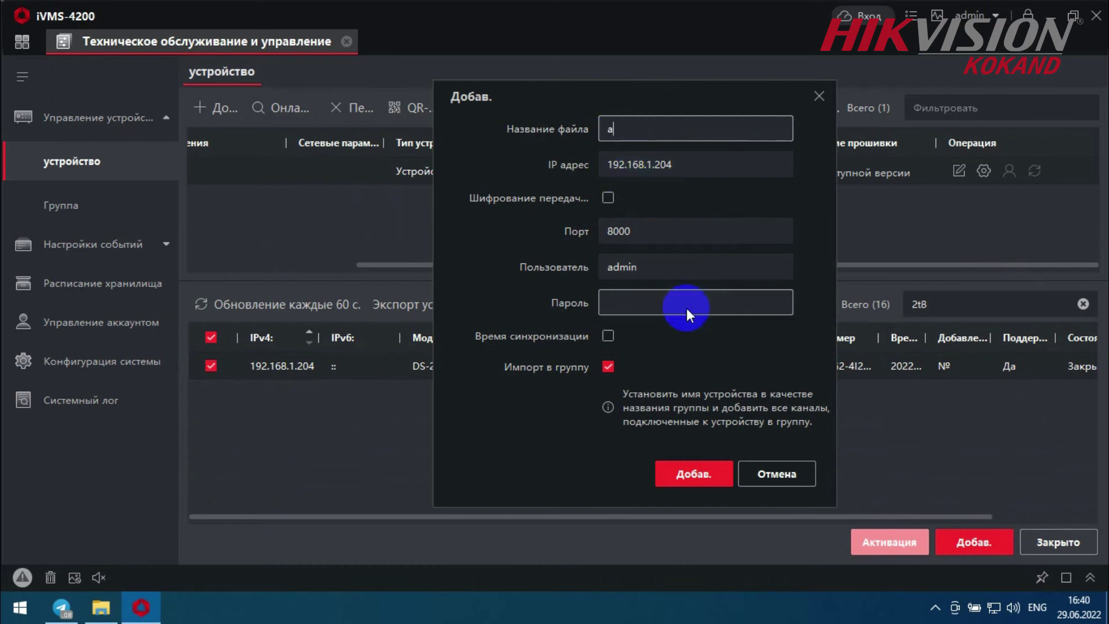
left_click(660, 303)
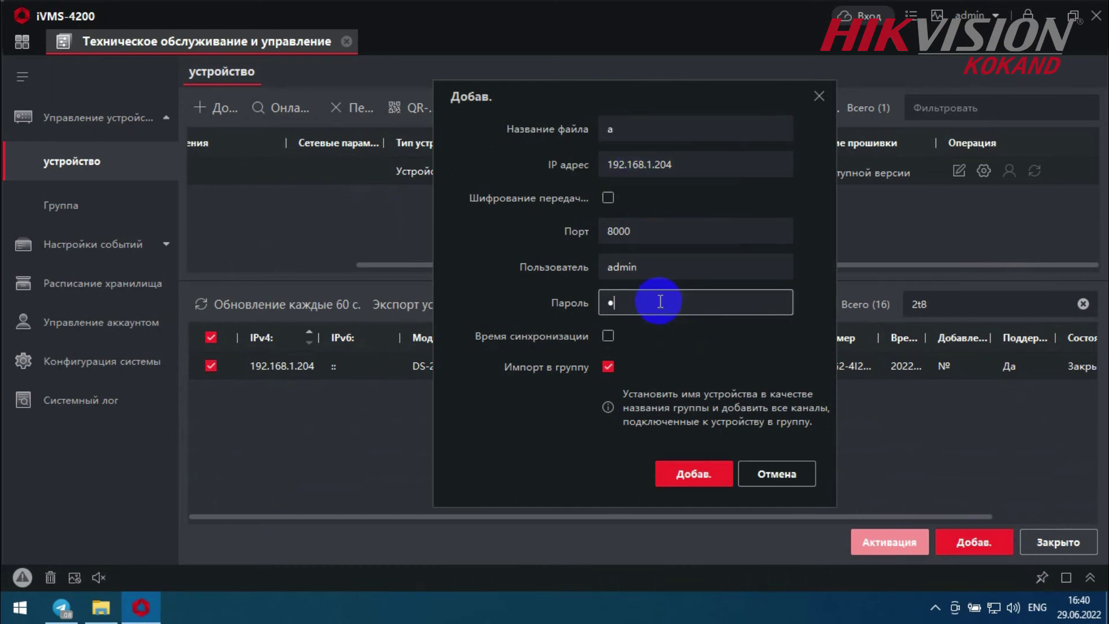
type("••••••••")
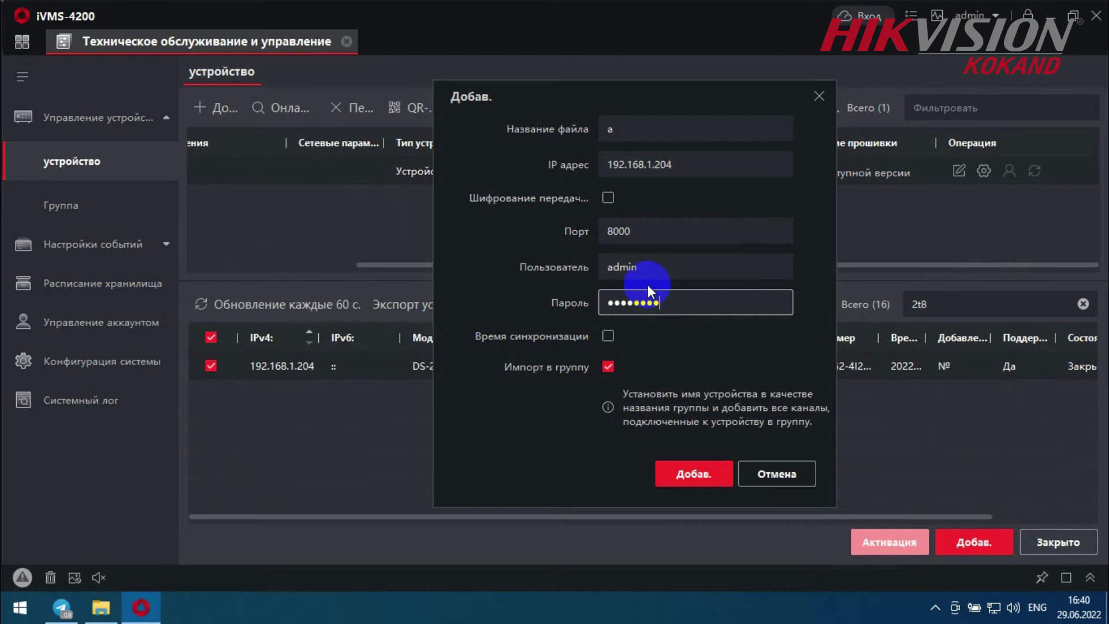
left_click(690, 472)
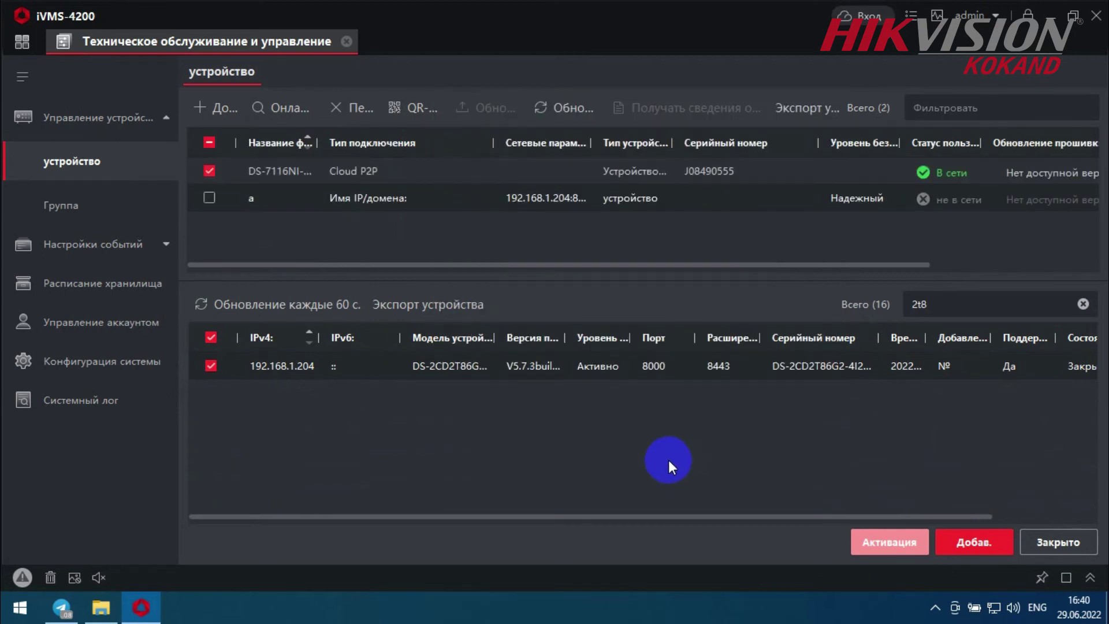
left_click(1056, 542)
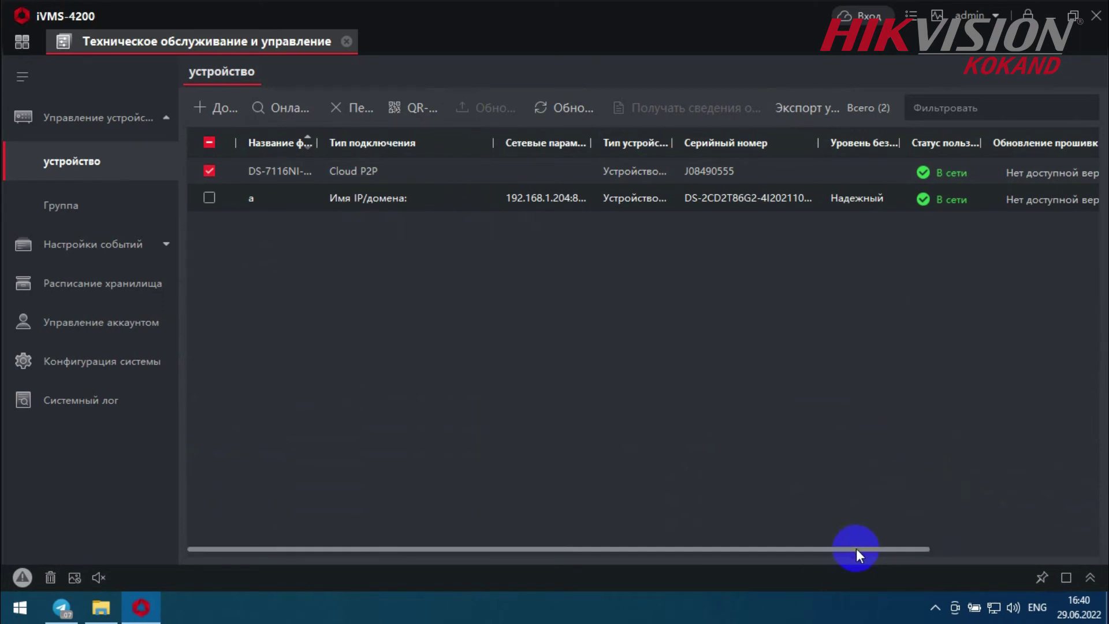
left_click_drag(856, 549, 1069, 361)
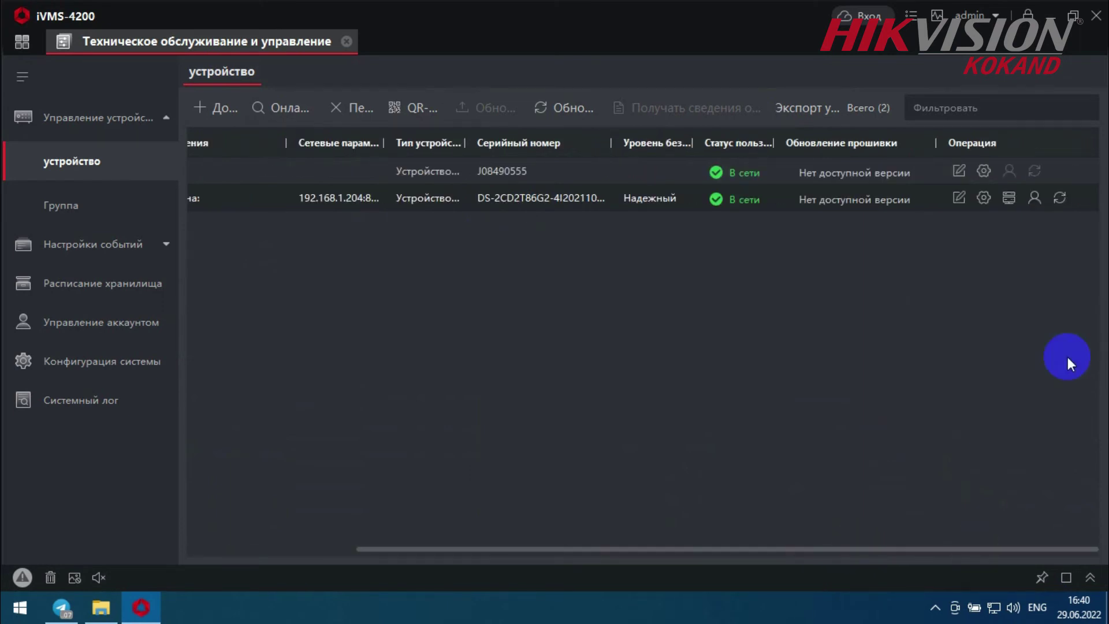
- Open camera a's Basic Settings remote configuration window and maximize it
left_click(984, 198)
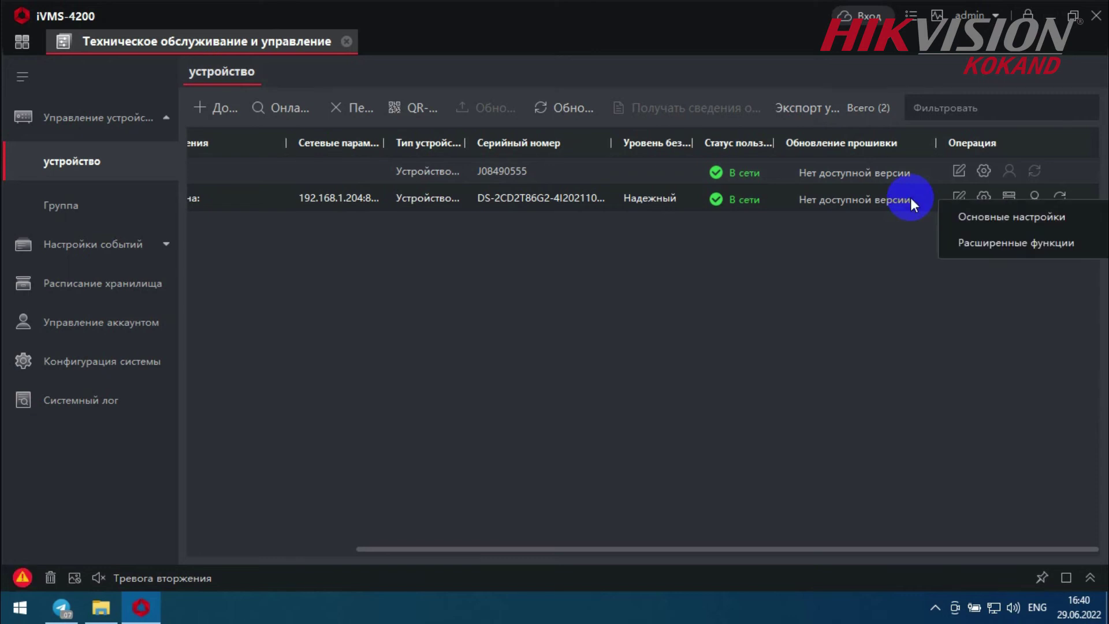
left_click(1007, 218)
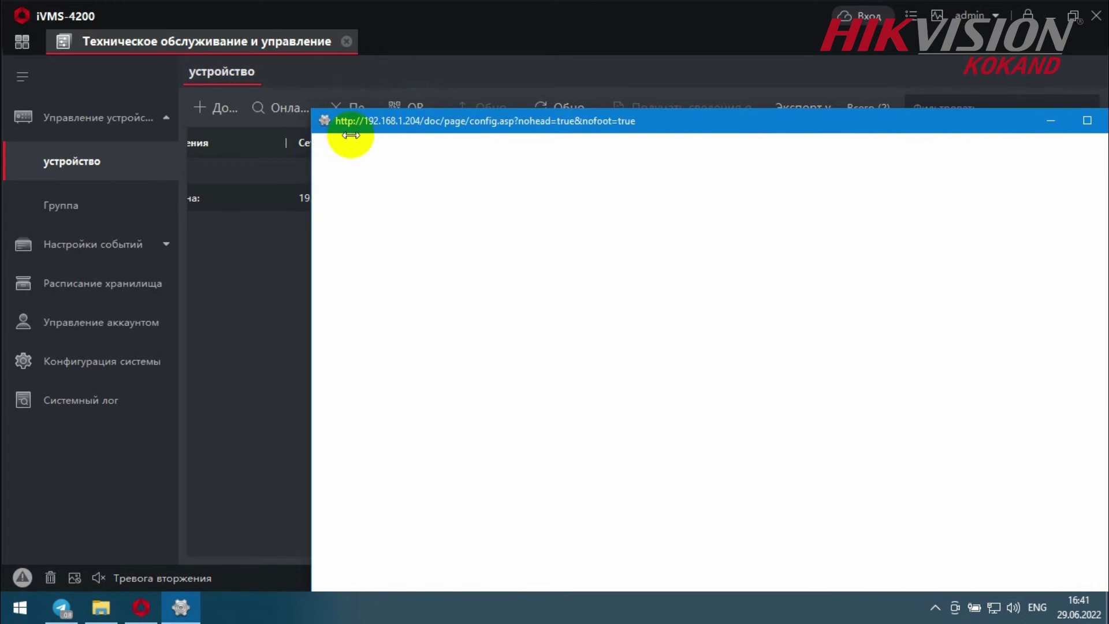
left_click_drag(323, 119, 298, 104)
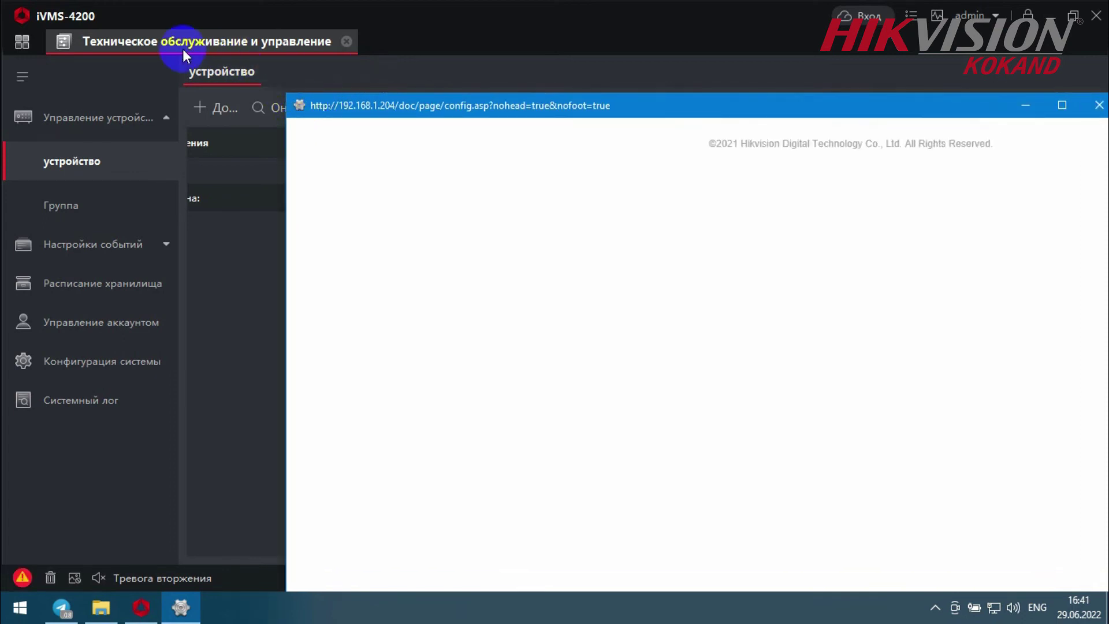
left_click(183, 48)
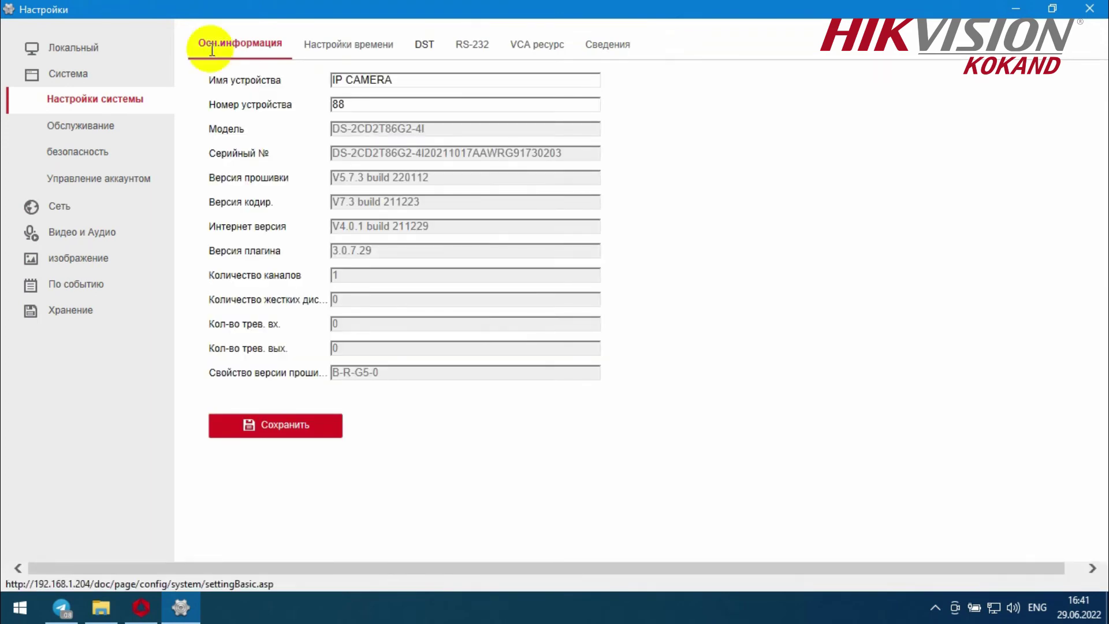
- In Network advanced settings, set platform access mode to Hik-Connect and enable it
left_click(53, 208)
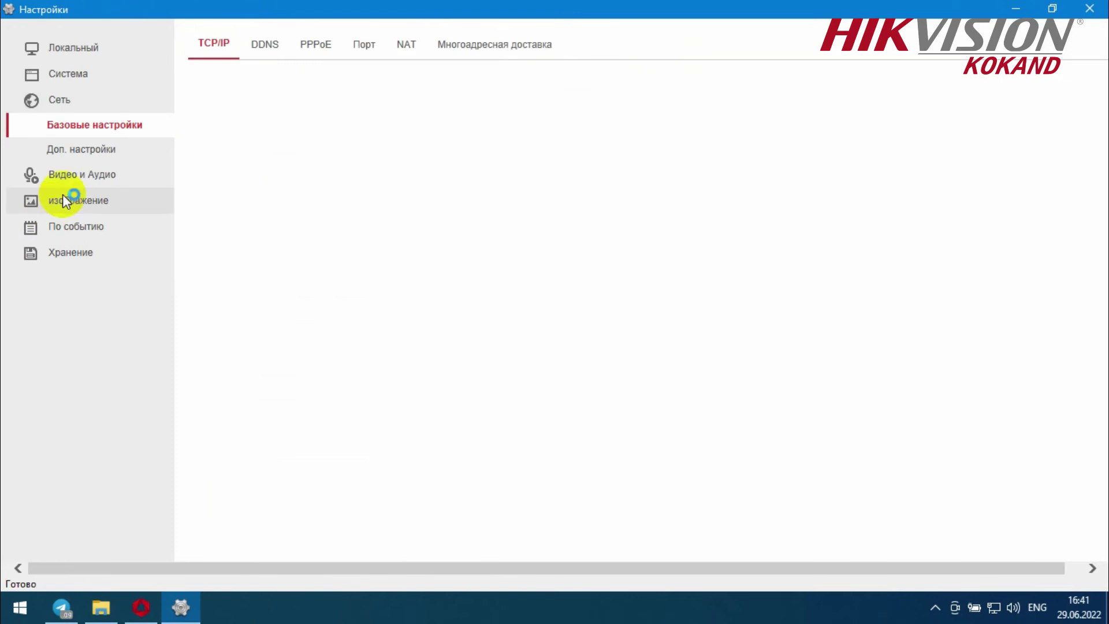
left_click(85, 150)
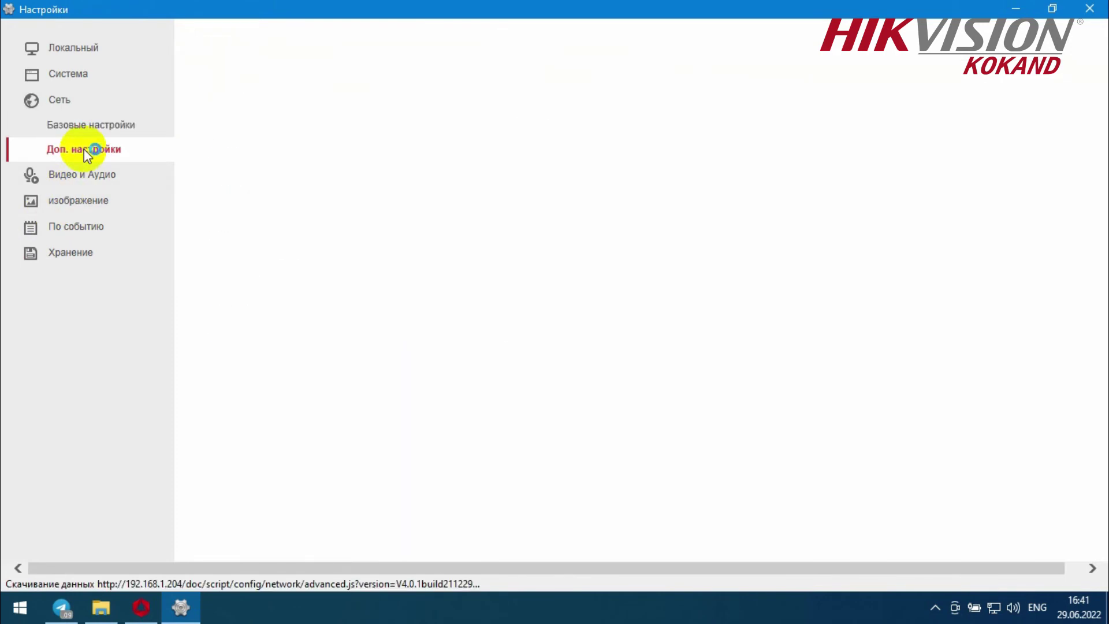
left_click(384, 44)
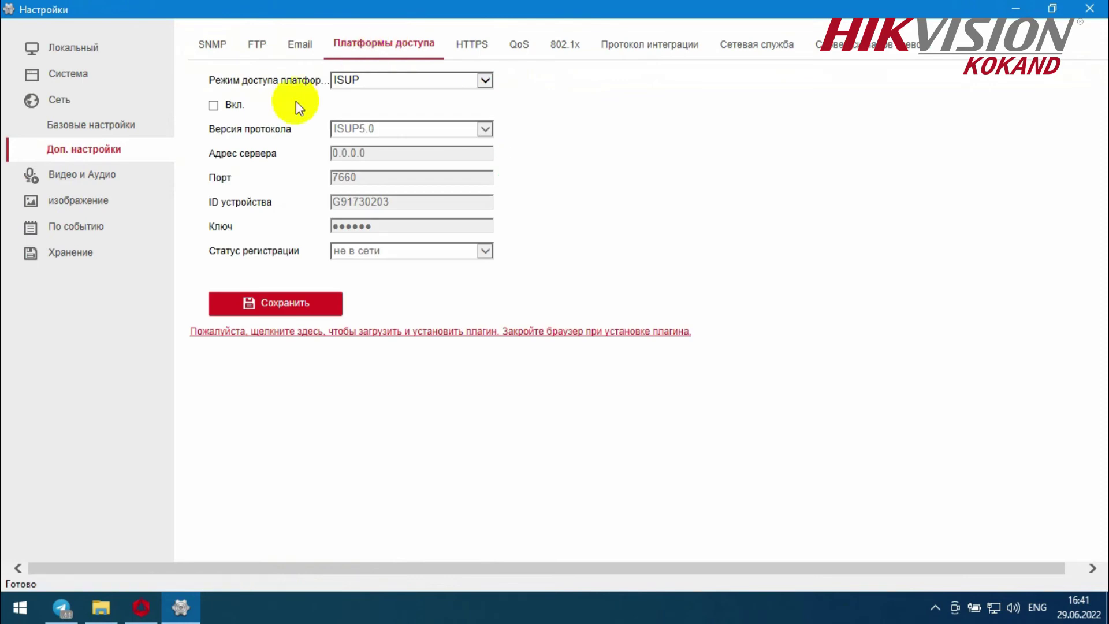
left_click(346, 81)
left_click(370, 94)
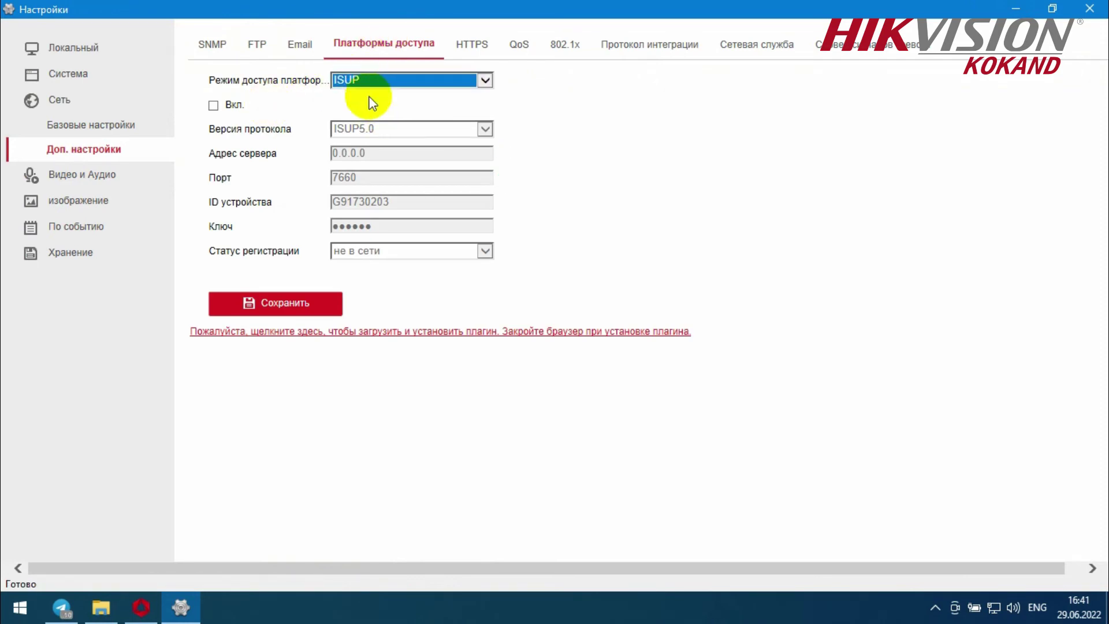
left_click(214, 105)
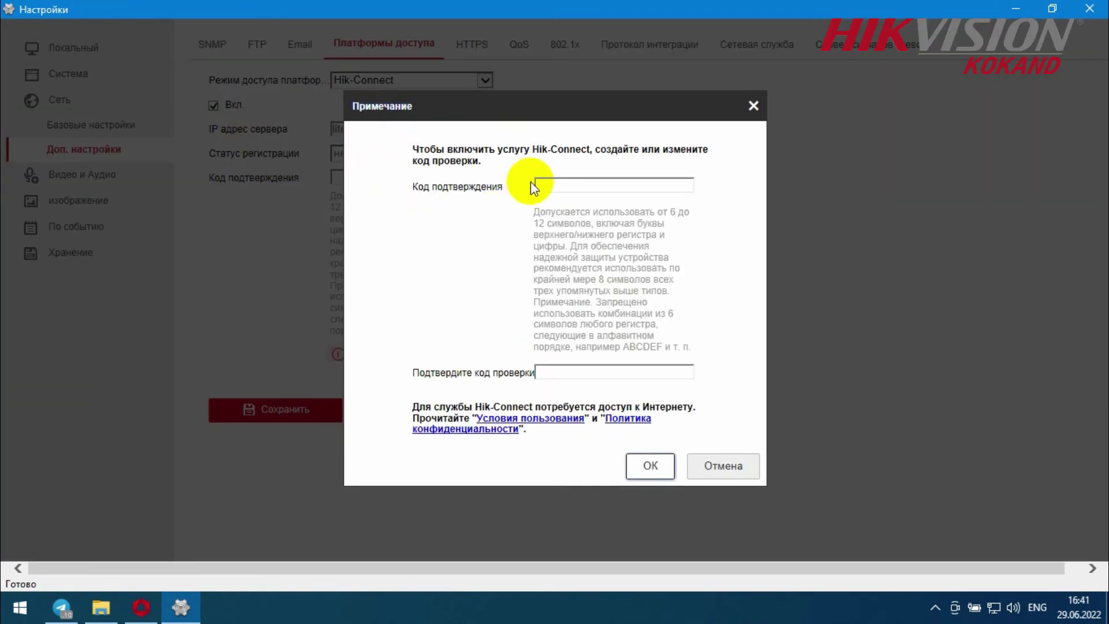
- Enter and confirm the device verification code, then dismiss the notice
left_click(557, 187)
key("BackSpace")
key("BackSpace")
key("BackSpace")
key("Tab")
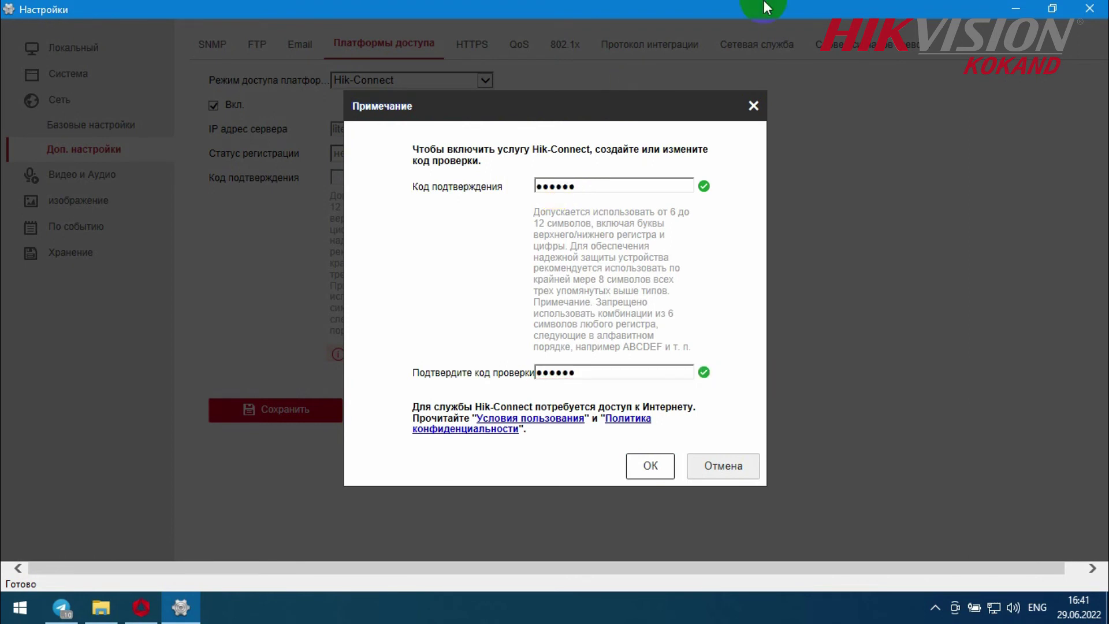
left_click(650, 462)
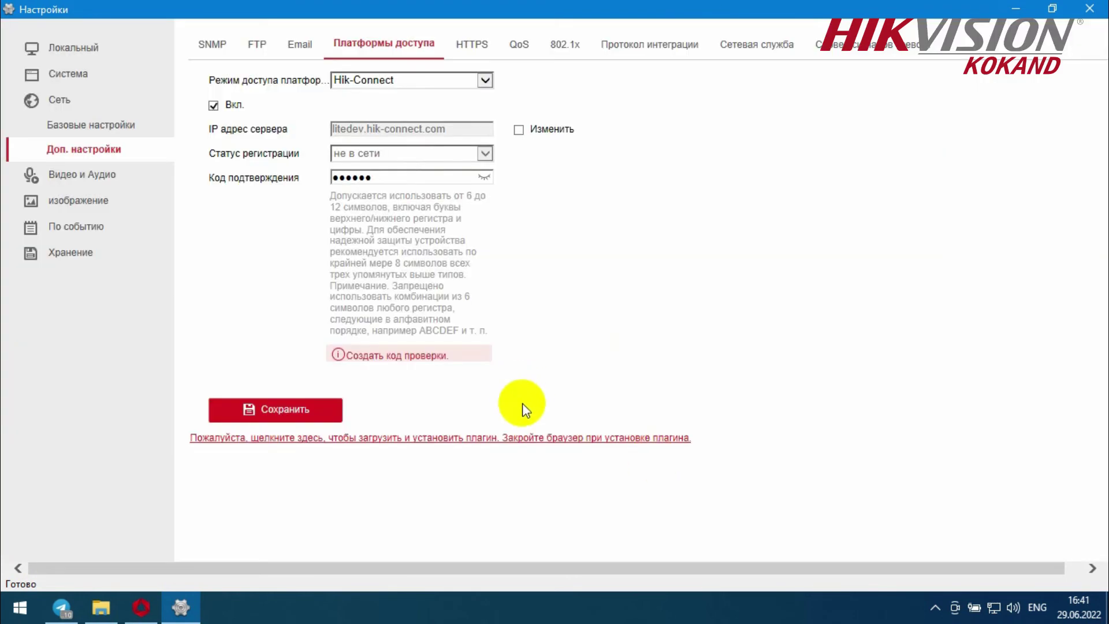
- Save the Hik-Connect settings, refresh until status reads online, and close the window
left_click(300, 412)
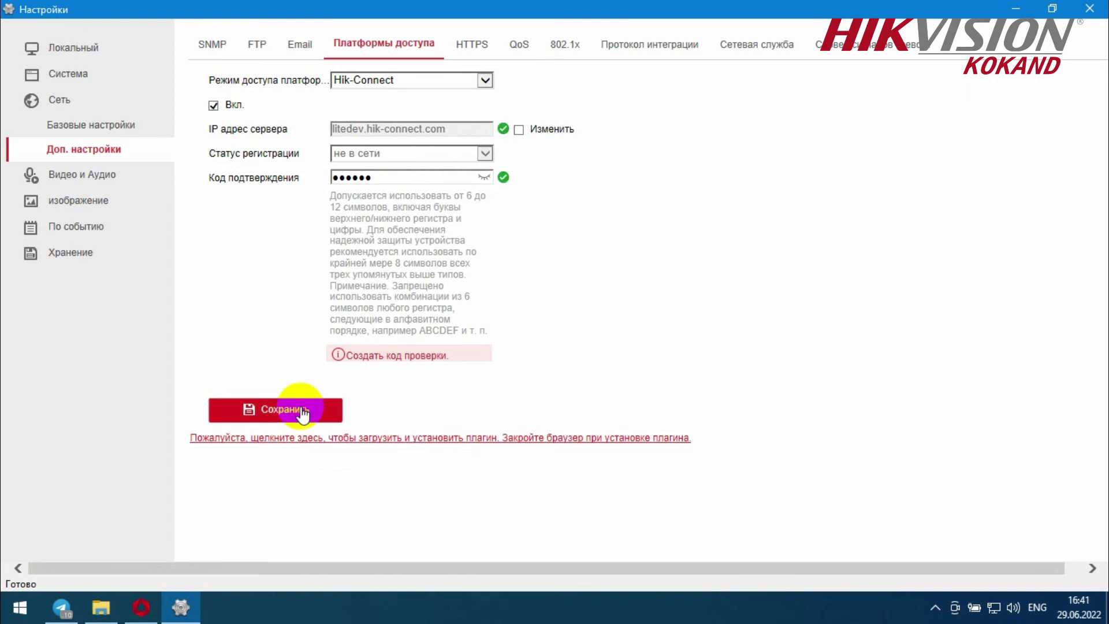
double_click(1007, 522)
left_click_drag(1006, 525, 1104, 518)
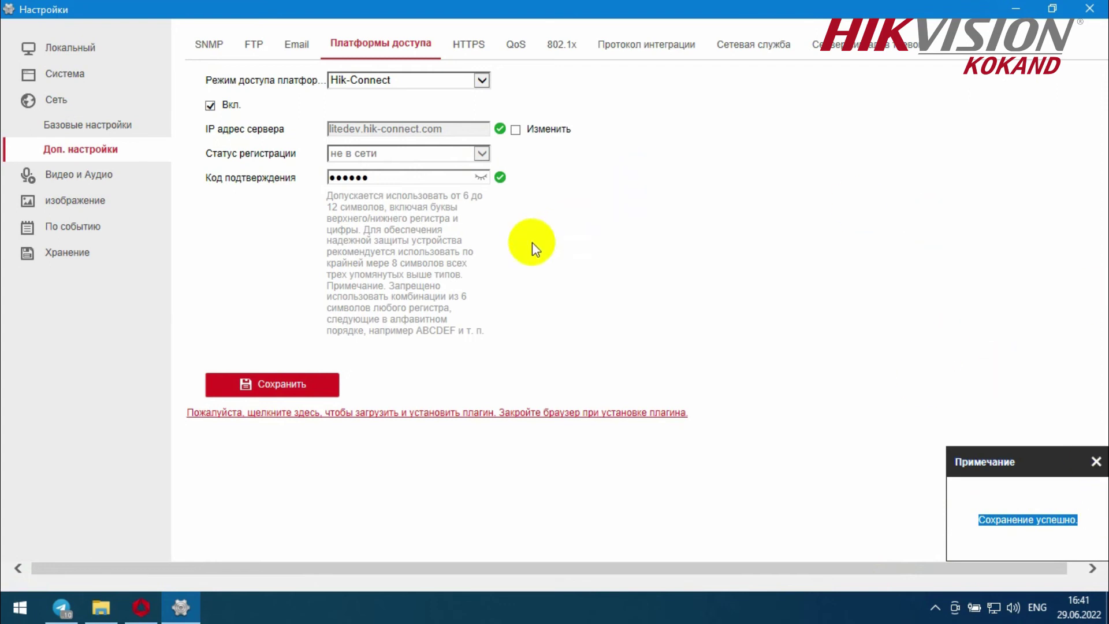
left_click(105, 131)
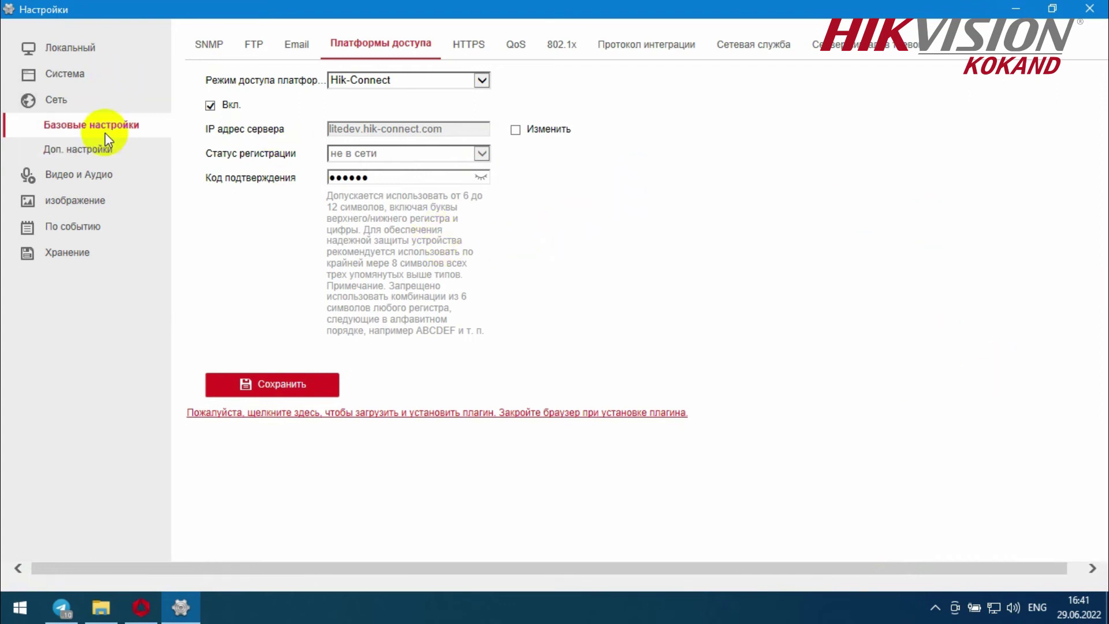
left_click(102, 152)
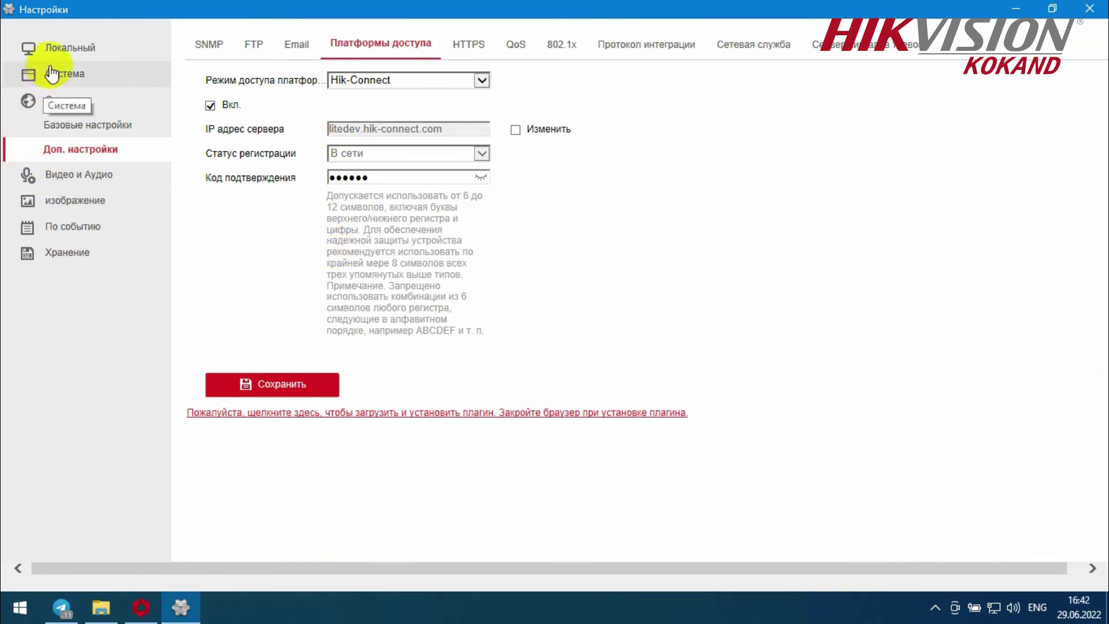
left_click(1090, 8)
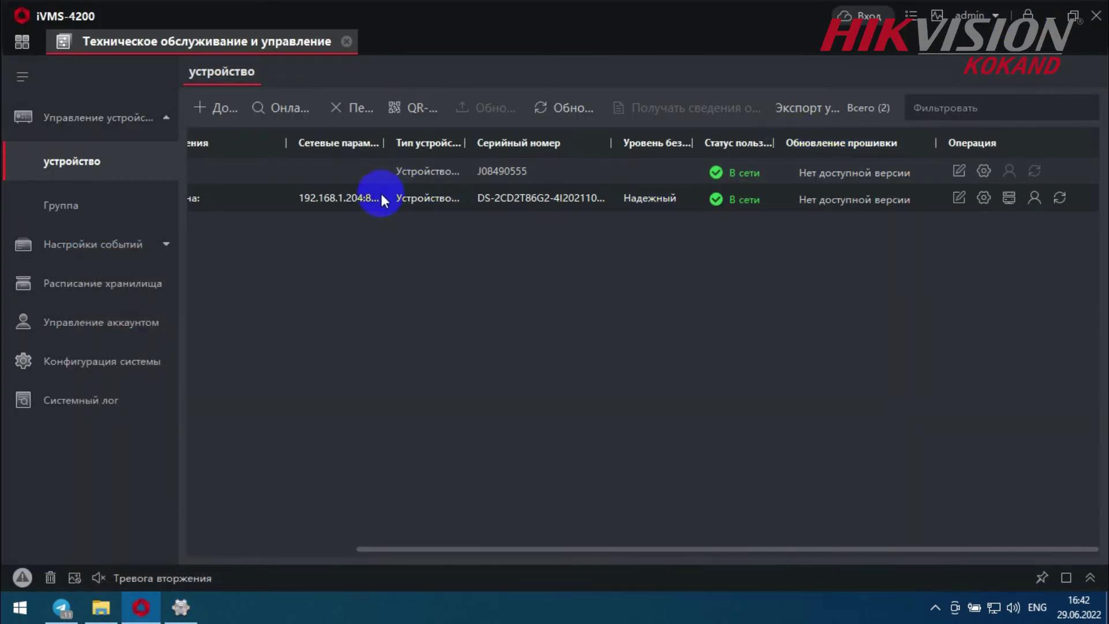
- Delete the IP-added camera 'a' while keeping the DVR
left_click_drag(448, 549, 204, 506)
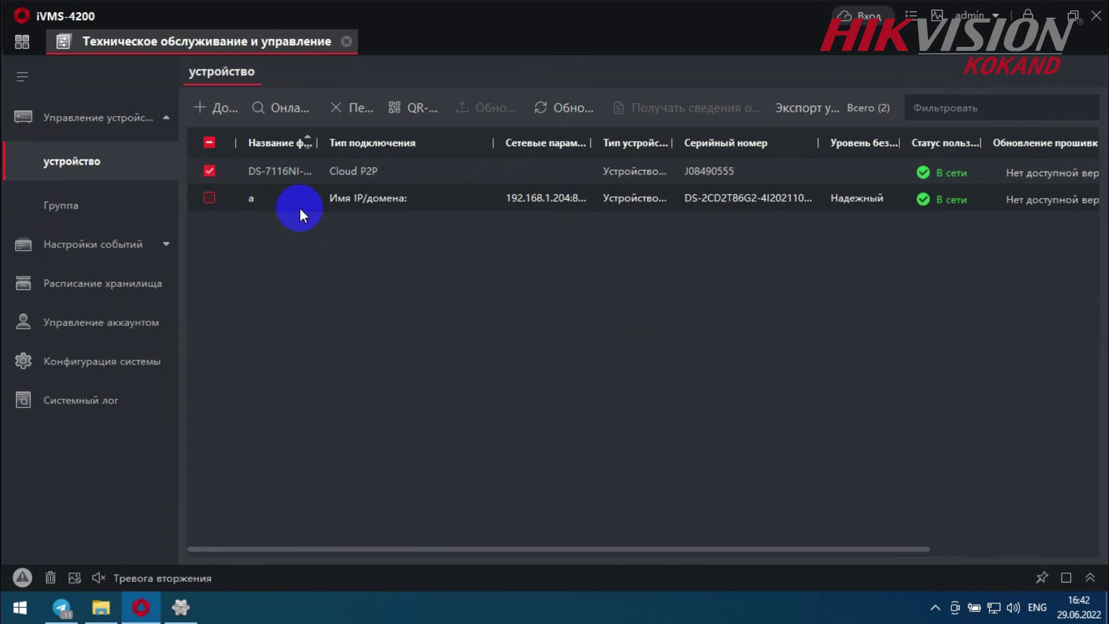
left_click(209, 171)
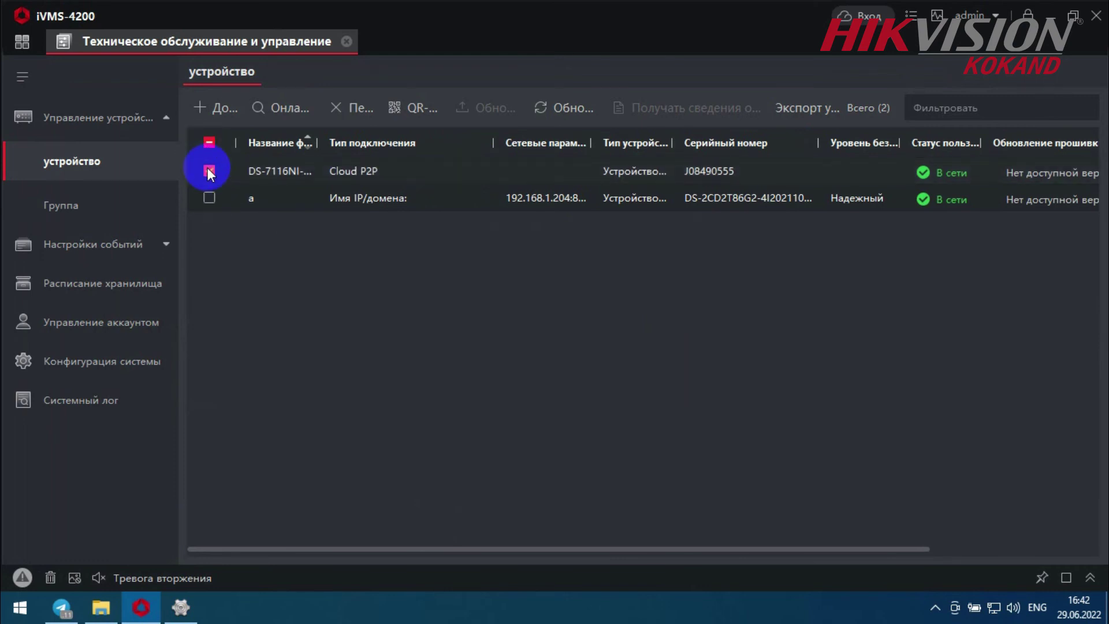
left_click(209, 197)
left_click(332, 107)
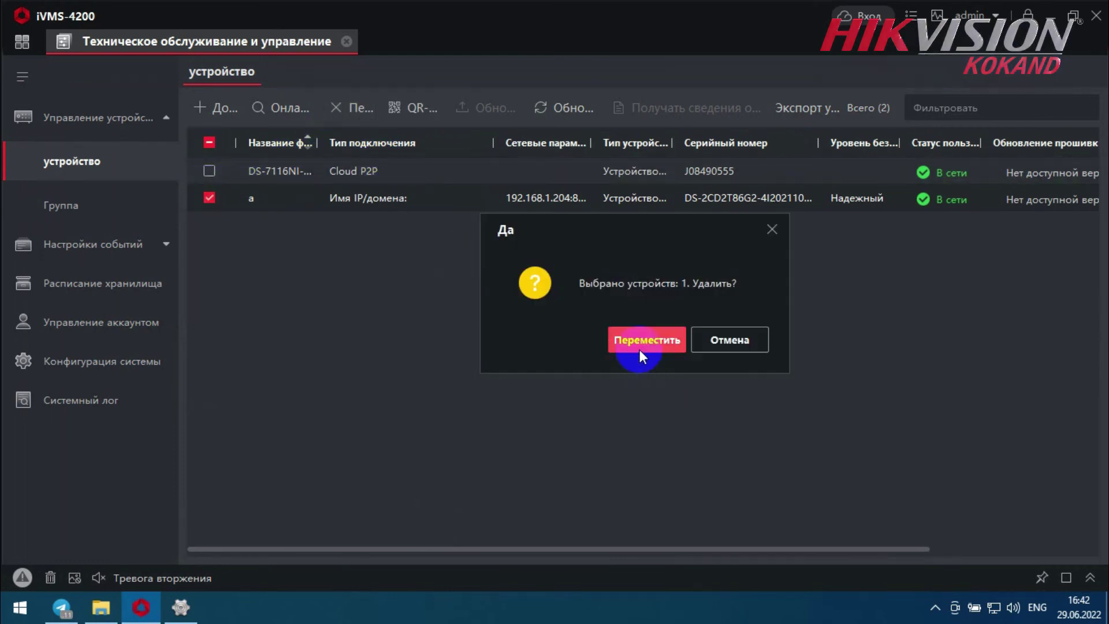
left_click(642, 347)
- Add the DS-2CD2T86G2-4I camera via Cloud P2P from the account's online devices
left_click(212, 108)
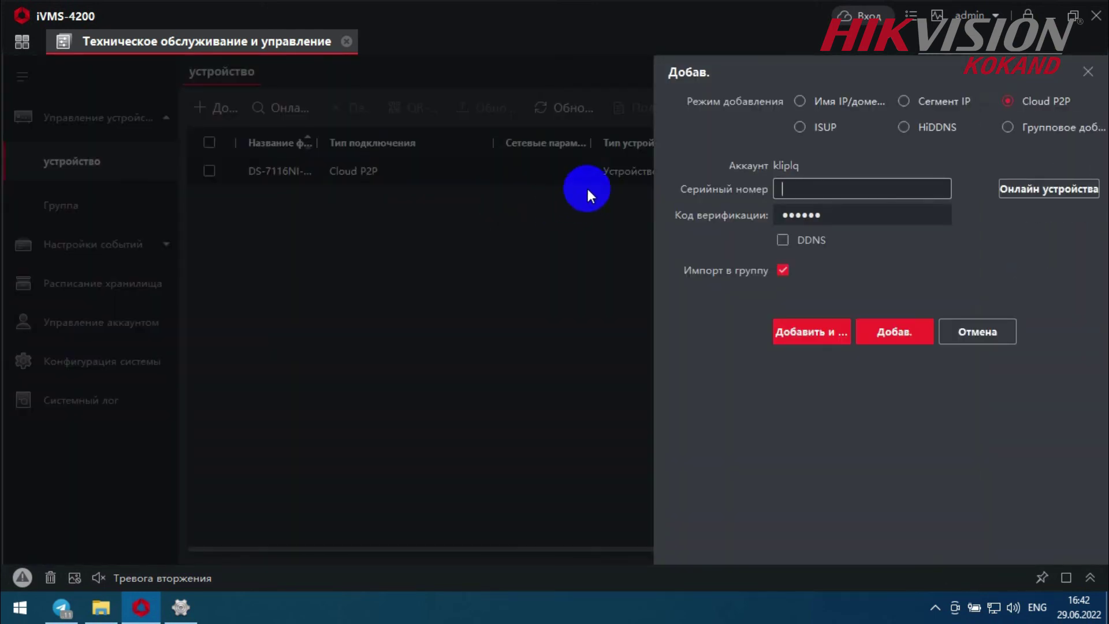
left_click(1031, 189)
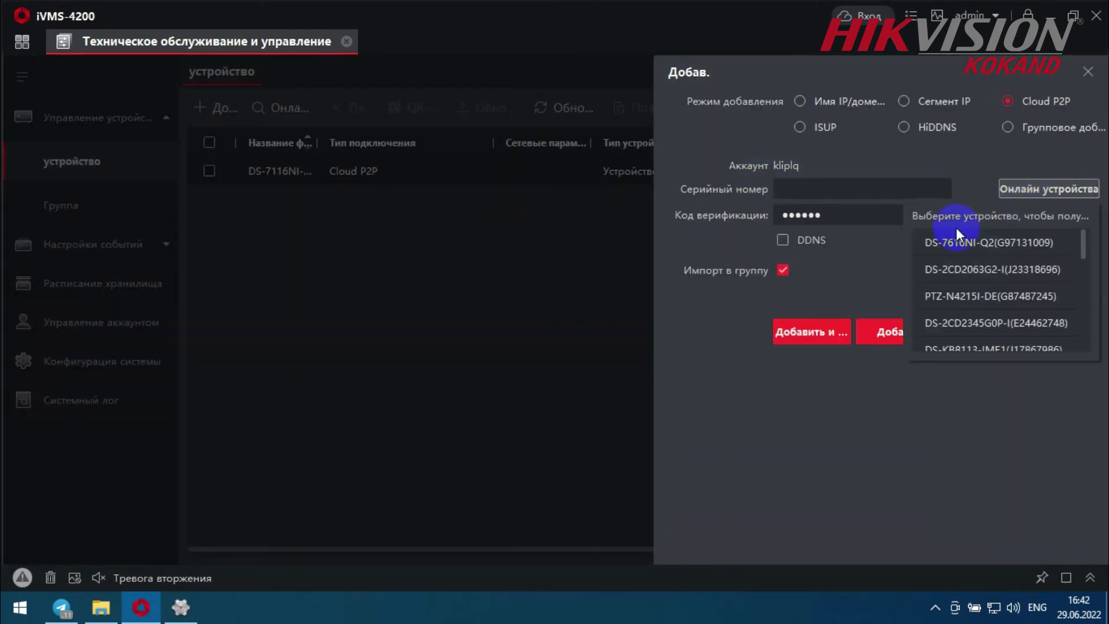
scroll(1003, 317, "down", 5)
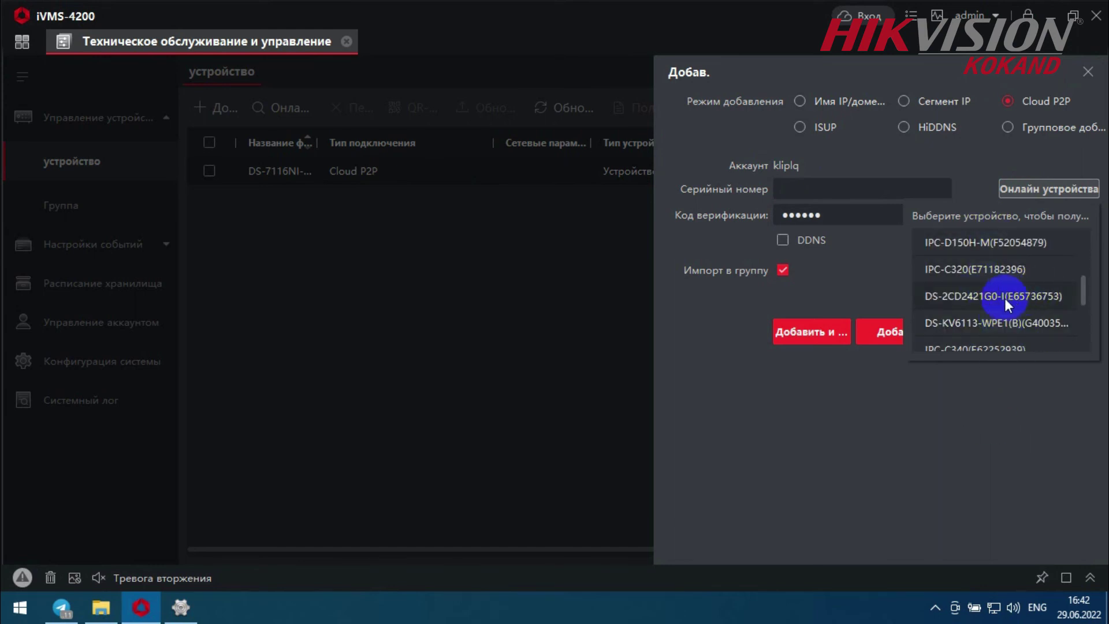
scroll(1006, 304, "down", 5)
left_click(977, 273)
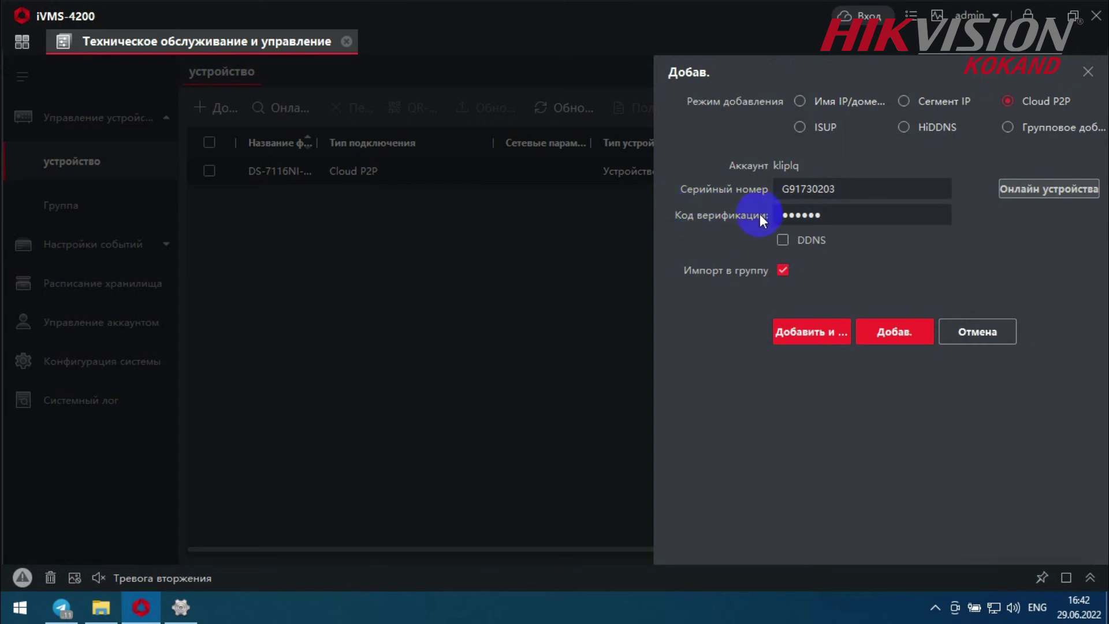
left_click(809, 214)
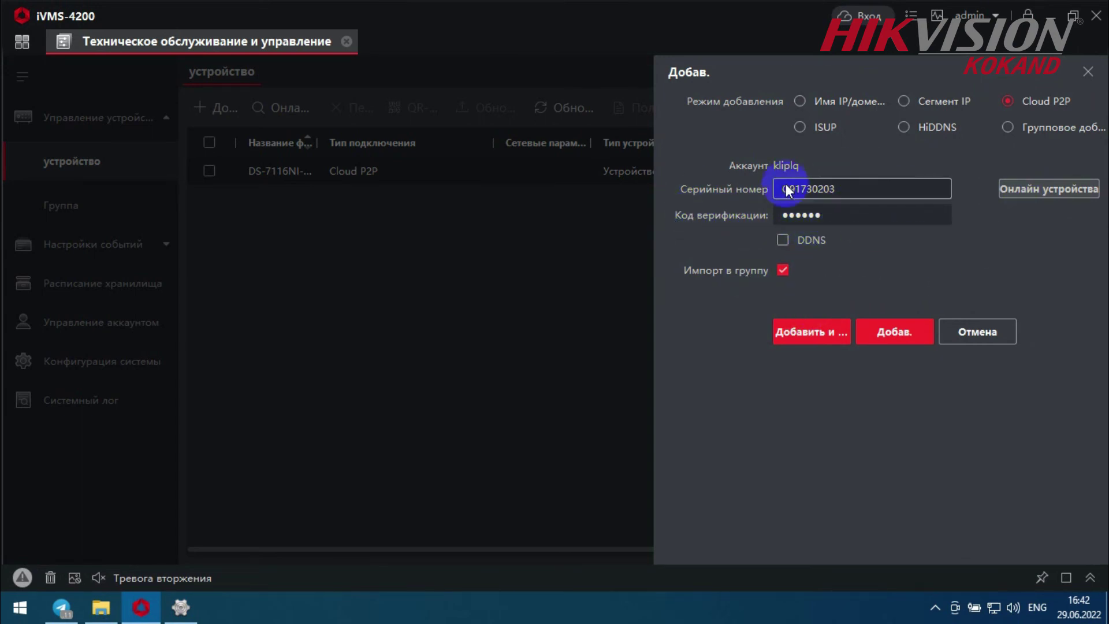
left_click(893, 337)
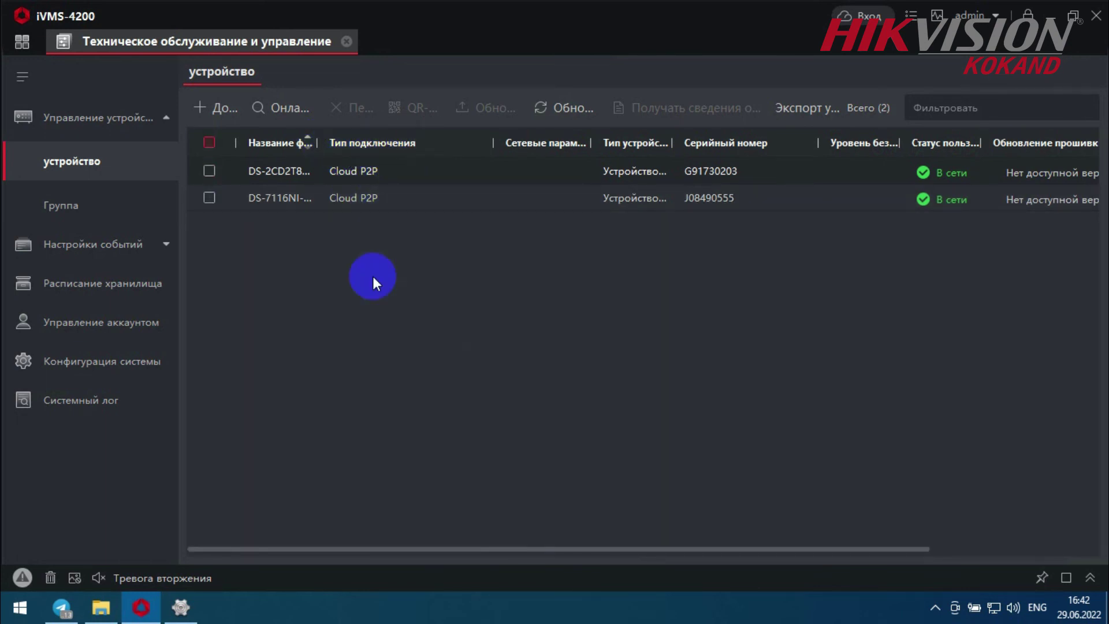
- Save the camera's NAT settings with UPnP off and close the settings window
left_click(190, 608)
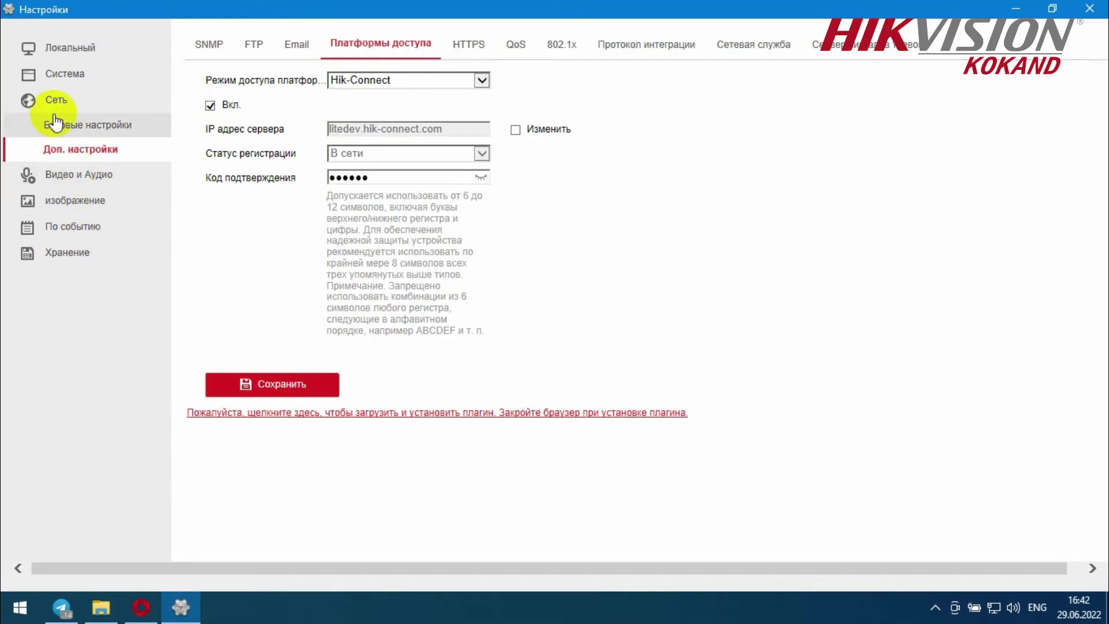
left_click(87, 125)
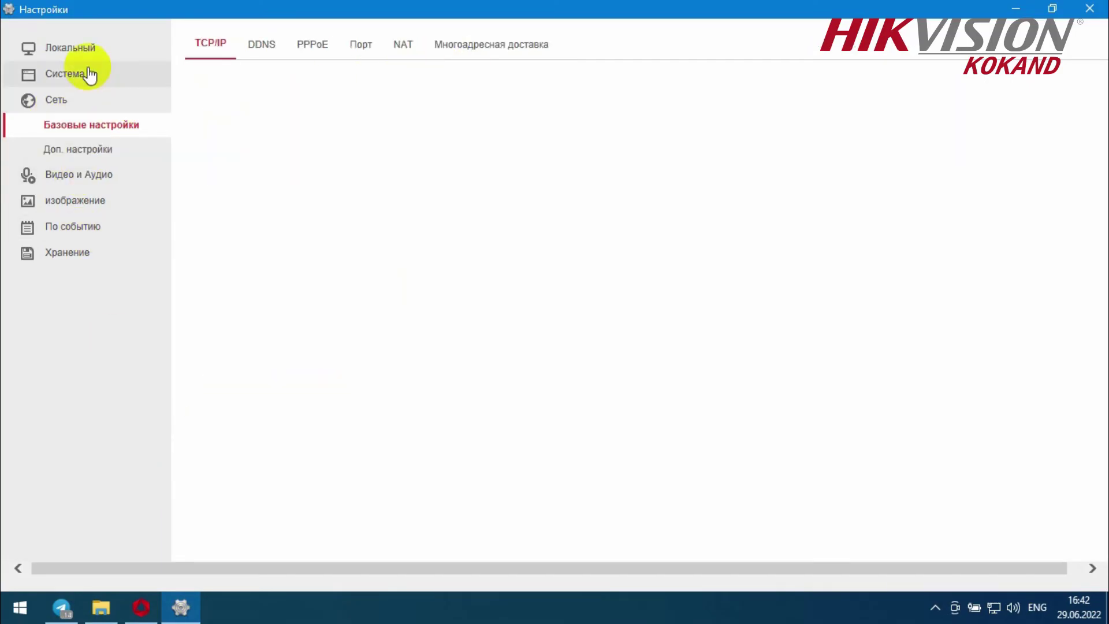
left_click(399, 47)
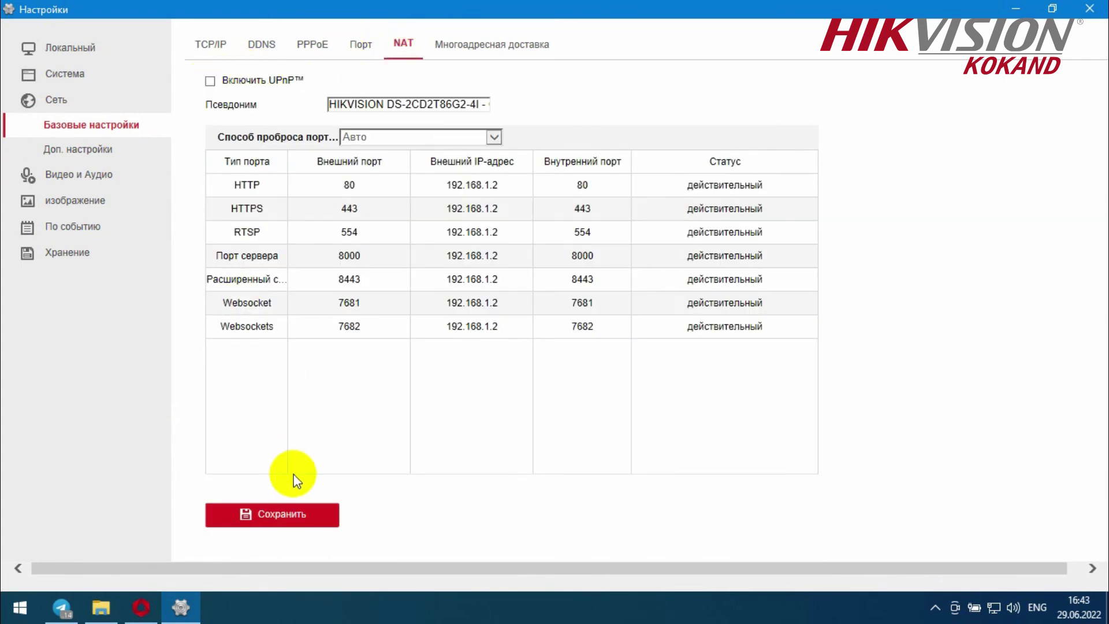
left_click(287, 517)
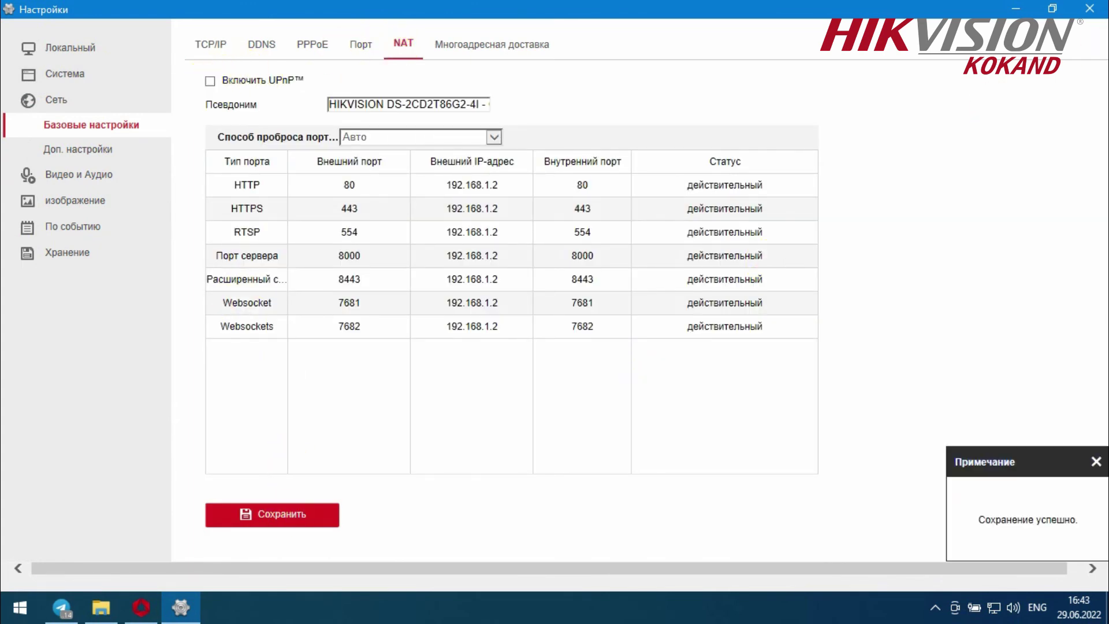
left_click(1096, 13)
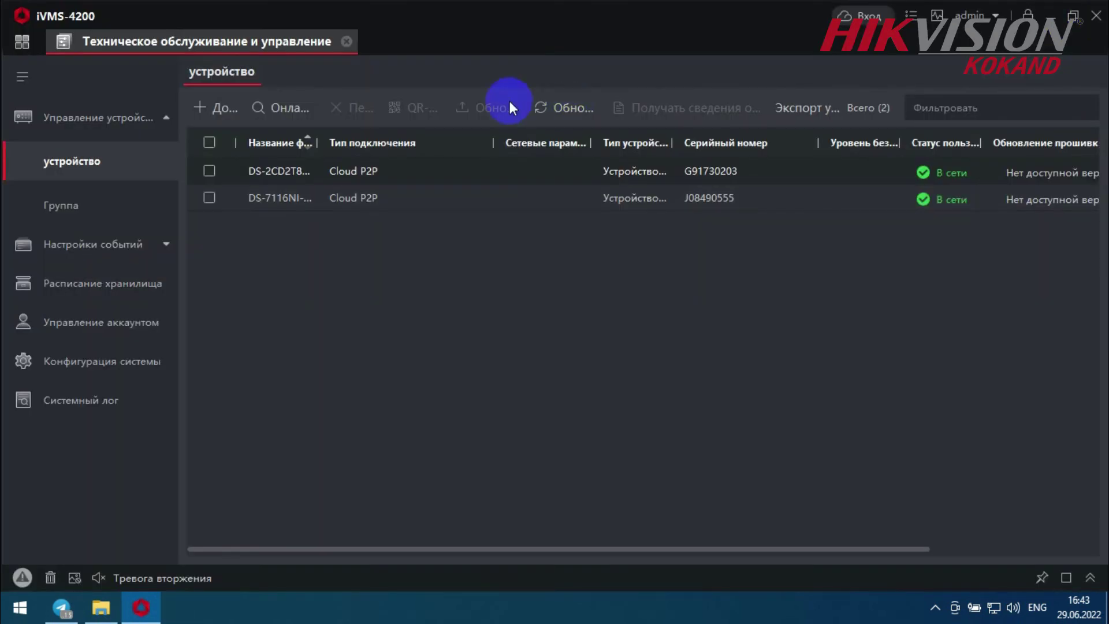
left_click(22, 42)
- Start Remote Playback of the 2T86 camera's 2022-06-29 recording
left_click(288, 192)
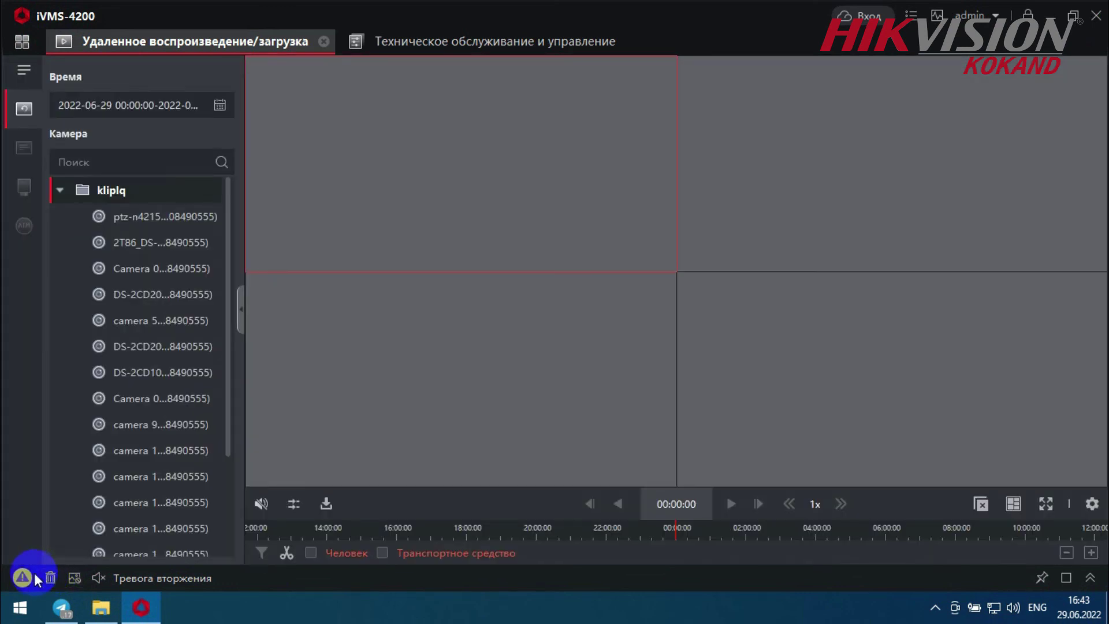
left_click(141, 244)
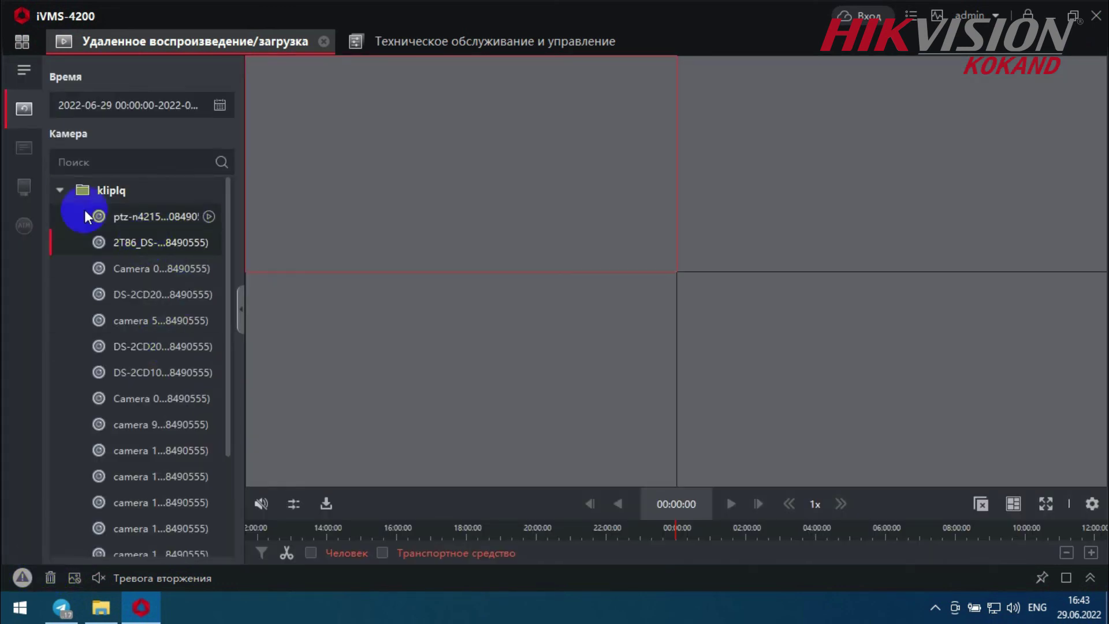
left_click(209, 244)
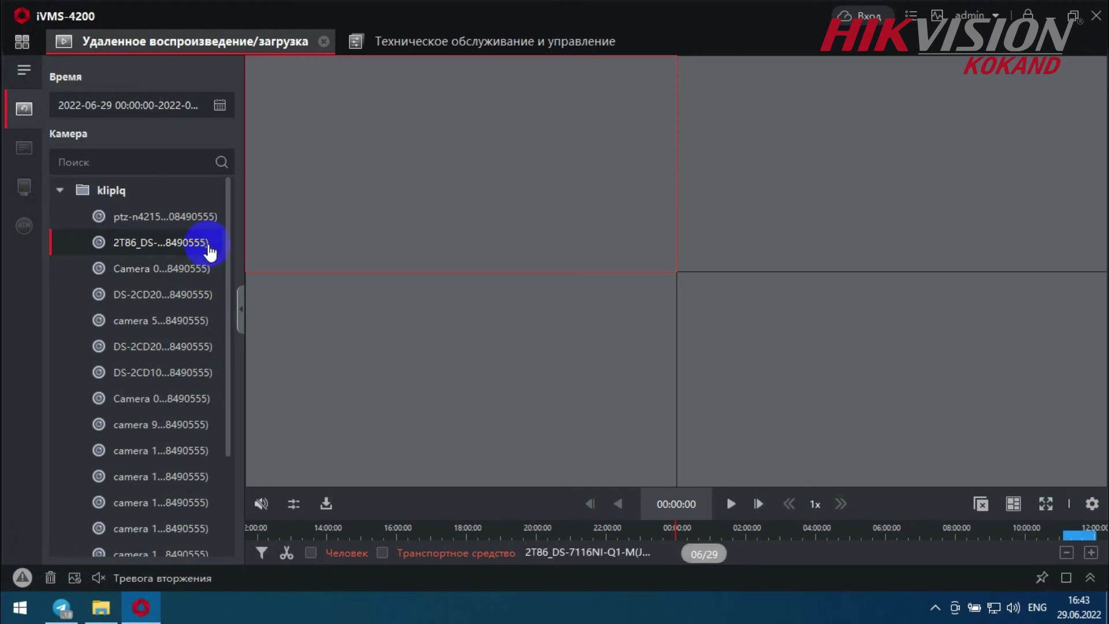
left_click(1075, 536)
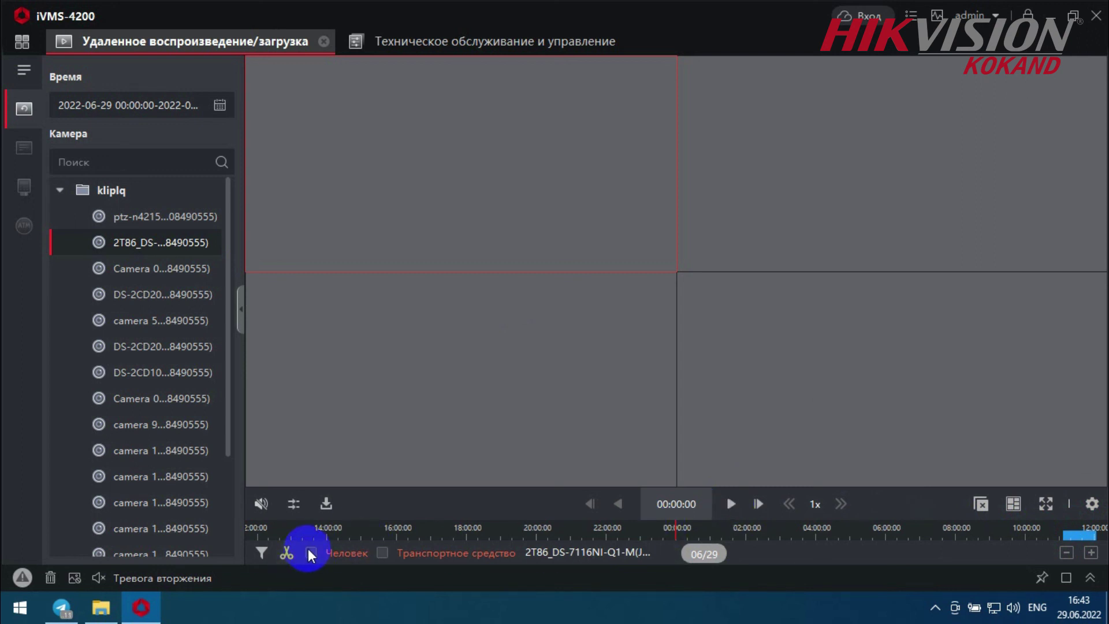
left_click(731, 504)
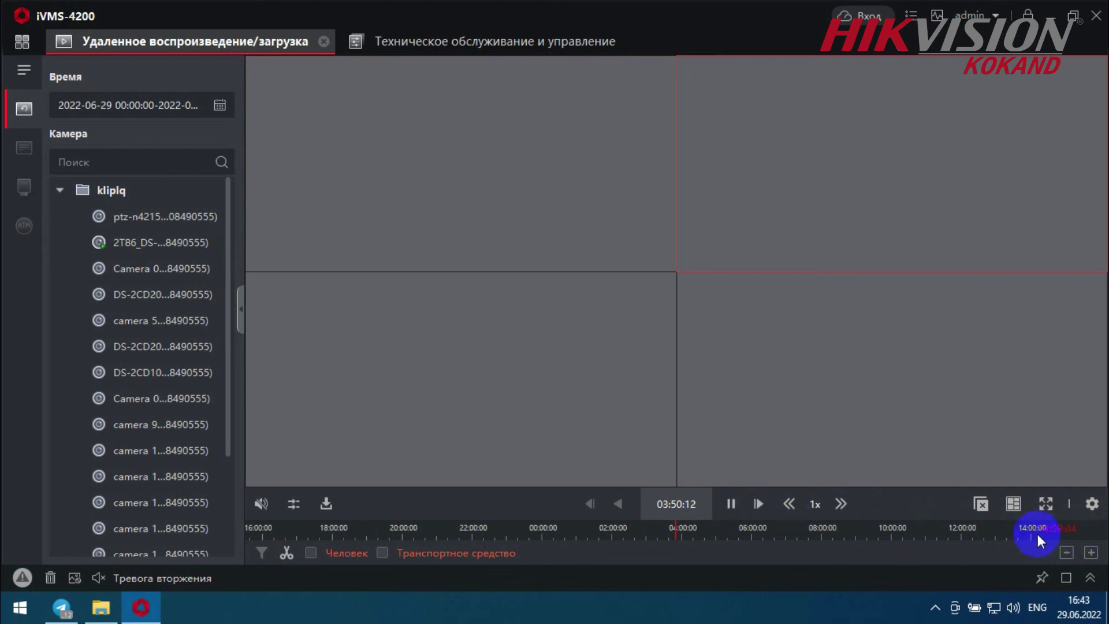
- Move playback to about 11:23, view it full-size, then close the playback
left_click(680, 538)
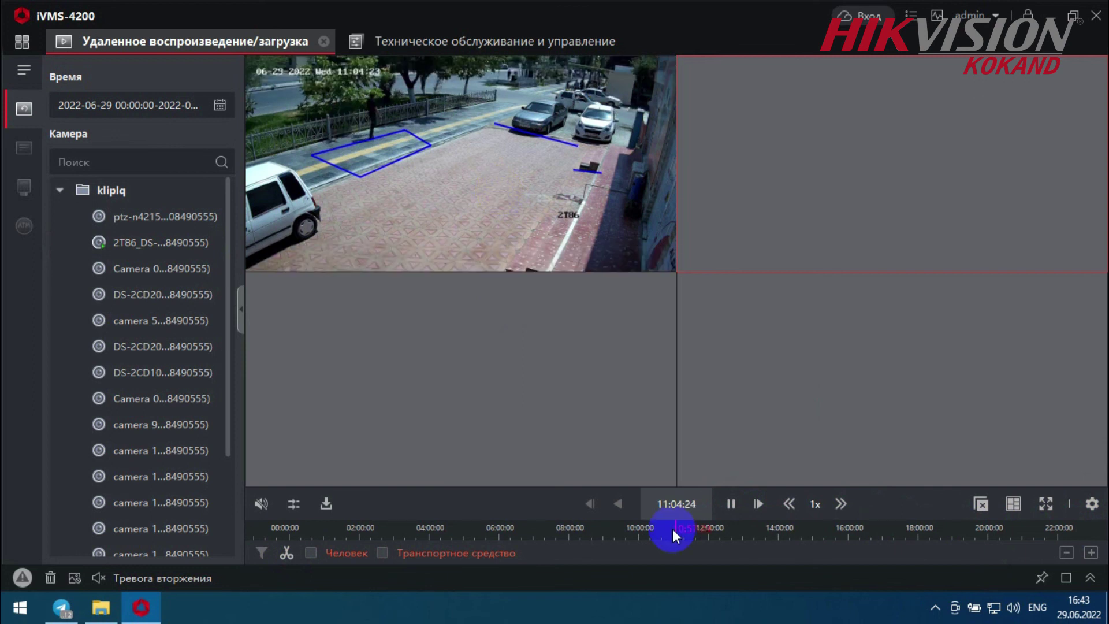
scroll(672, 529, "up", 2)
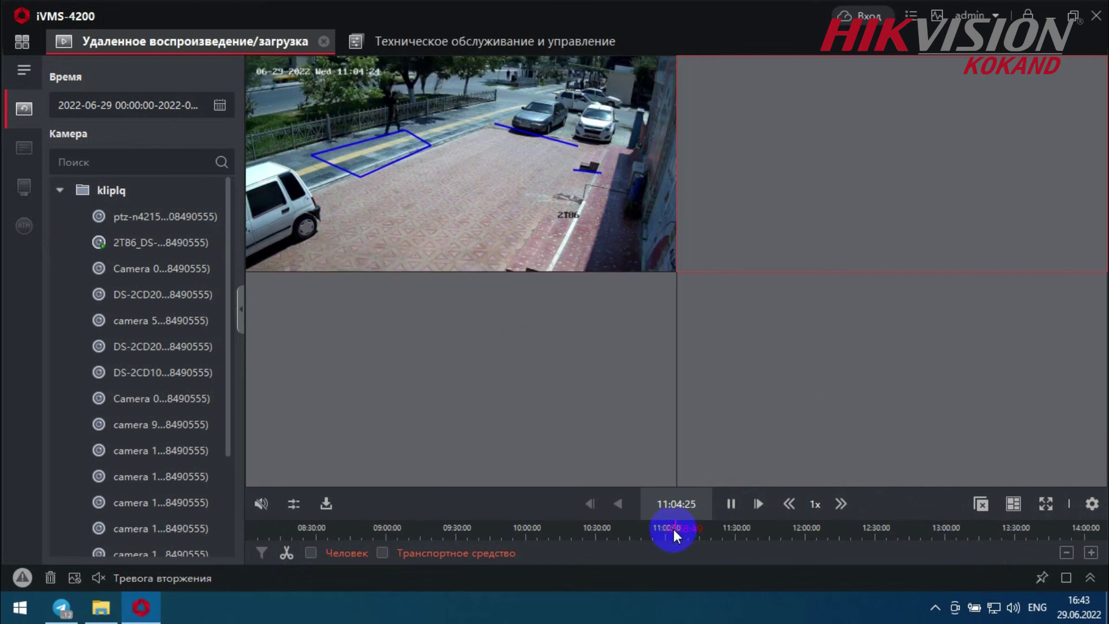
left_click_drag(673, 529, 646, 530)
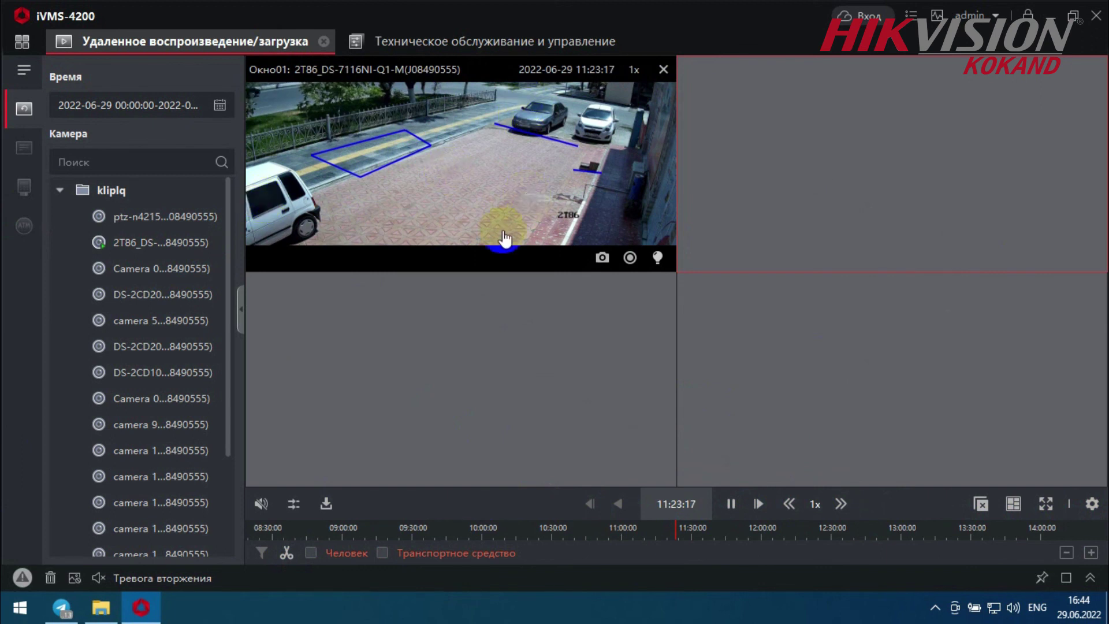
double_click(408, 192)
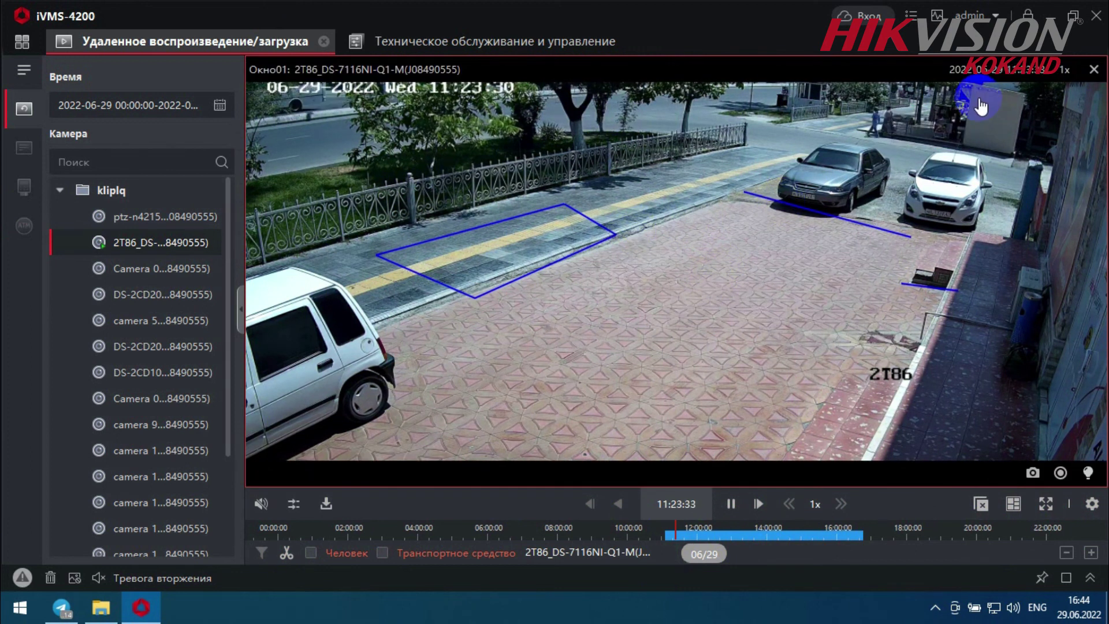
left_click(1097, 77)
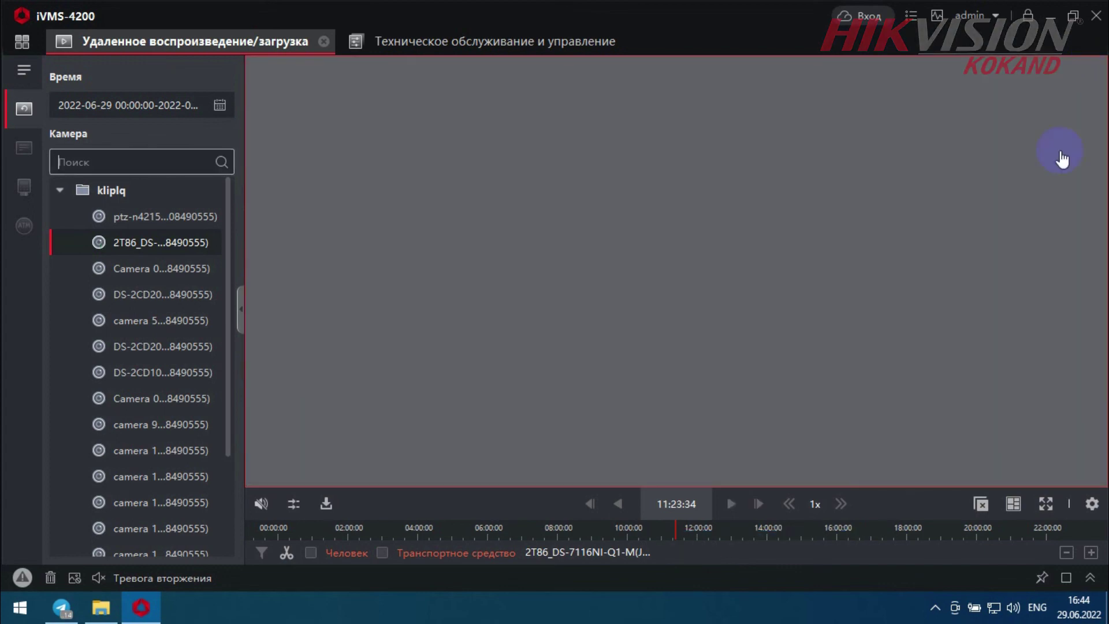